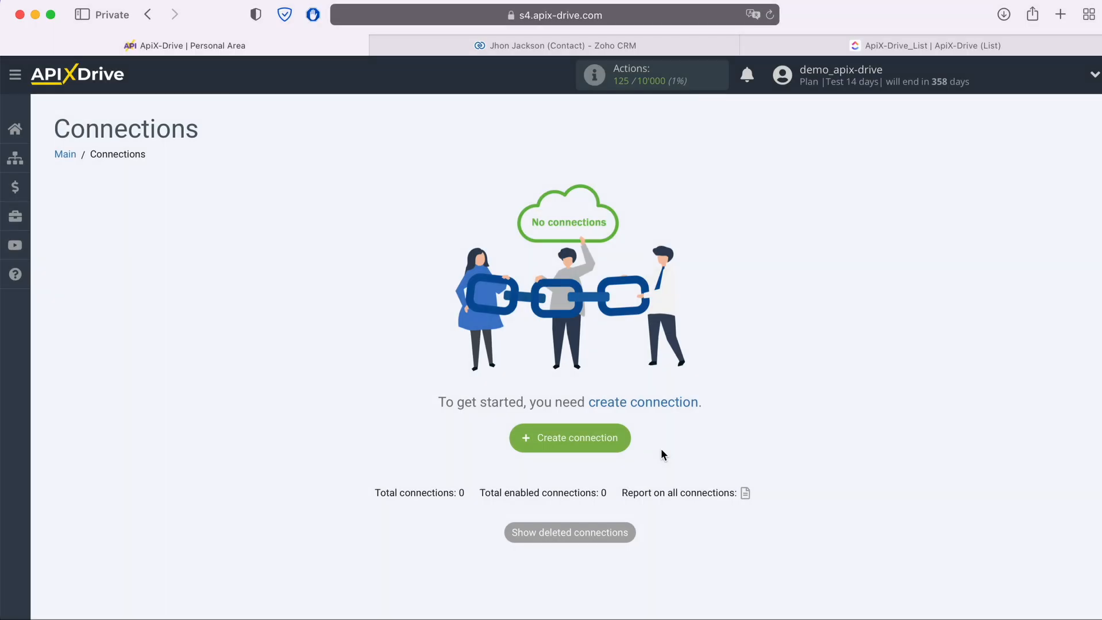
- Create a new connection from the empty Connections page, opening 'New connection 2'
left_click(623, 439)
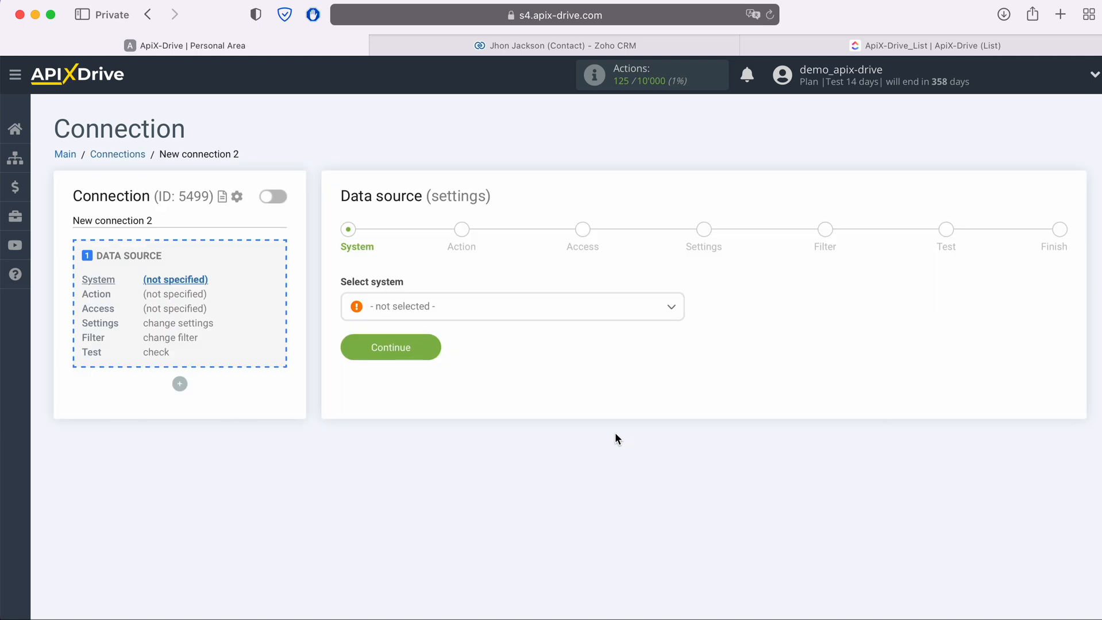
- Select Zoho CRM as the connection's data source system
left_click(554, 311)
scroll(572, 414, "down", 5)
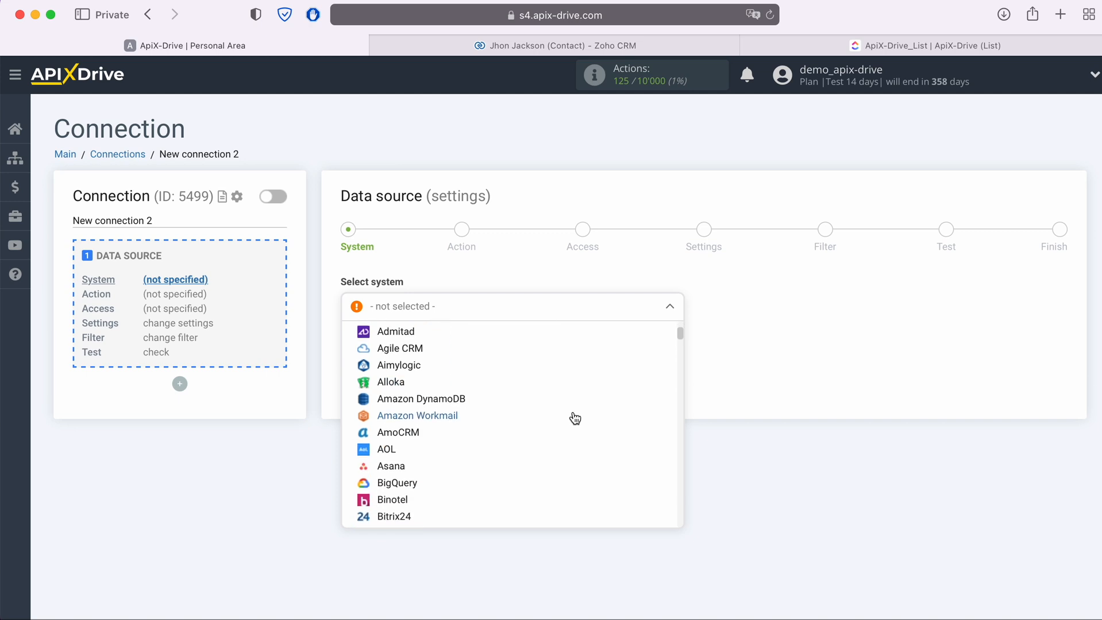
scroll(574, 420, "down", 10)
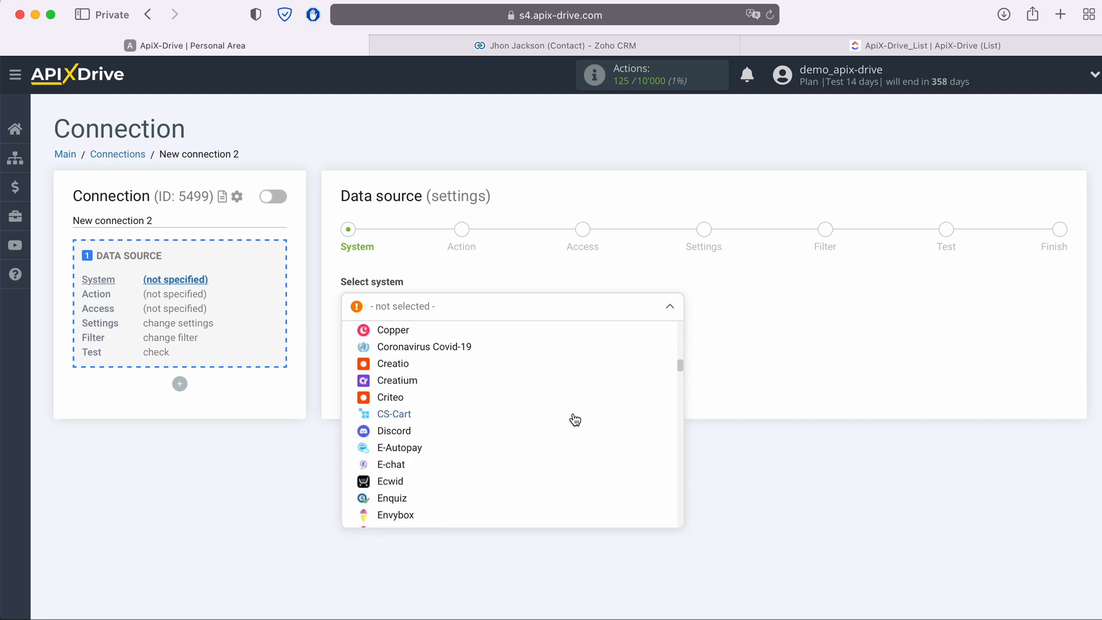
scroll(574, 420, "down", 8)
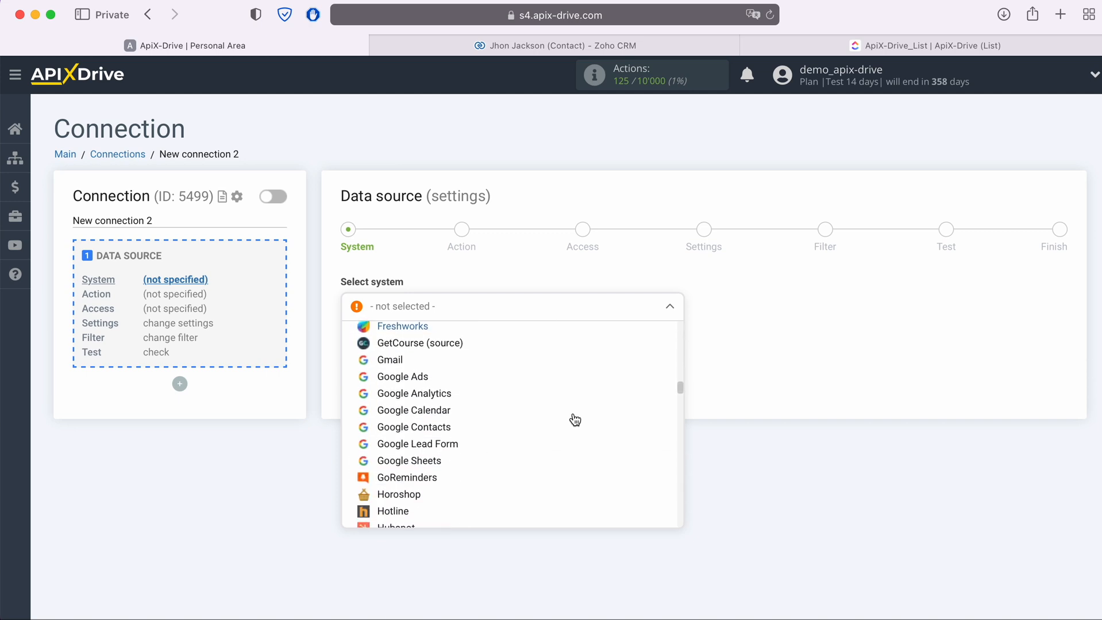
scroll(575, 421, "down", 10)
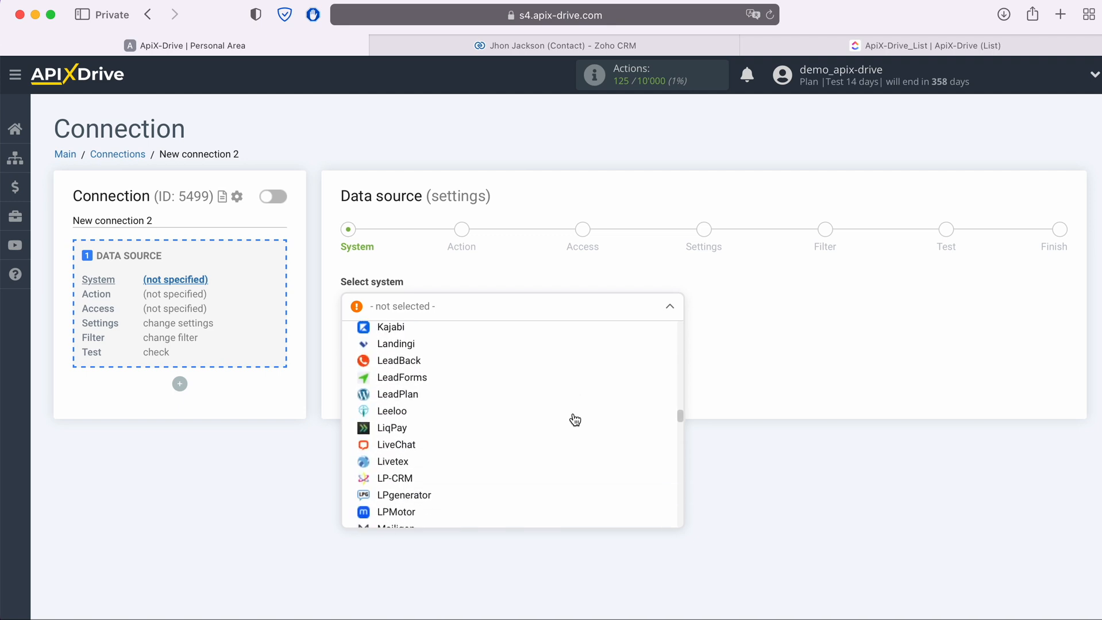
scroll(574, 421, "down", 10)
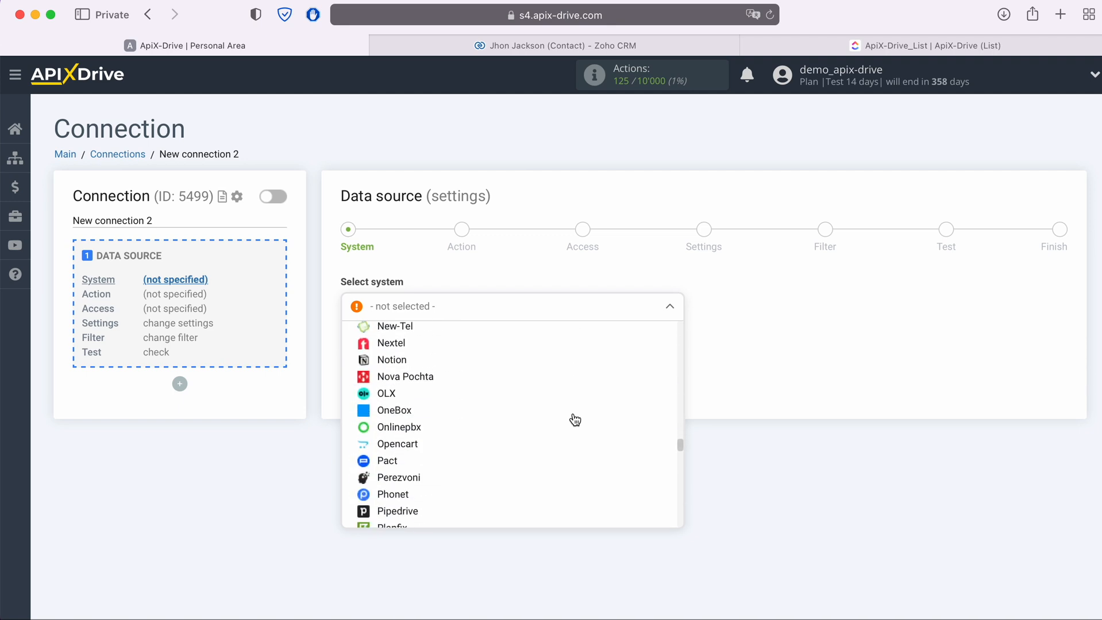
scroll(575, 420, "down", 10)
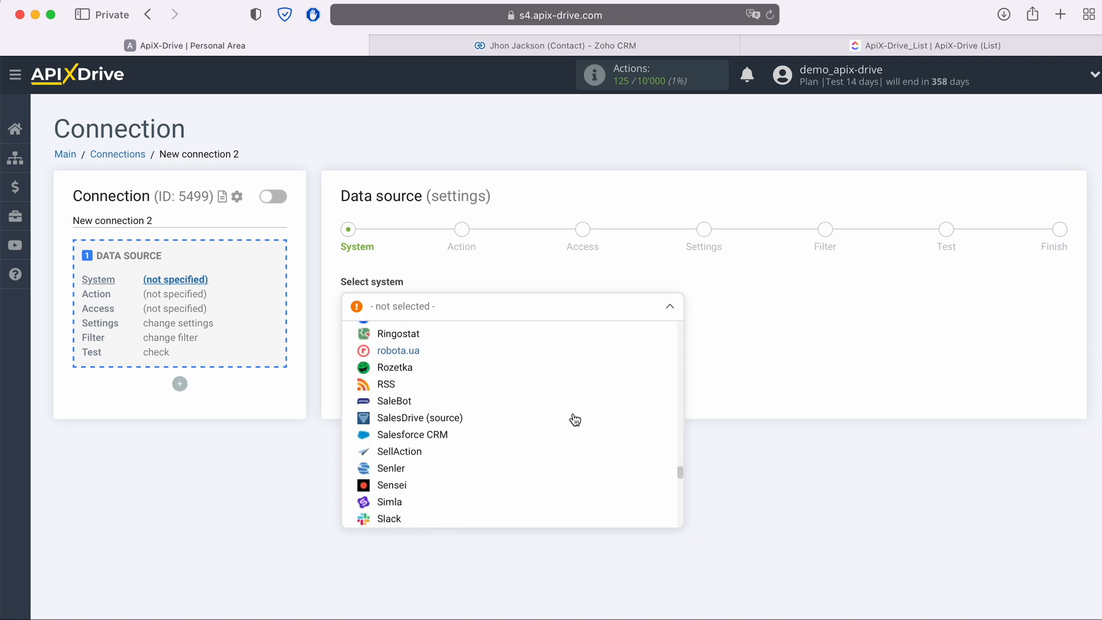
scroll(575, 421, "down", 10)
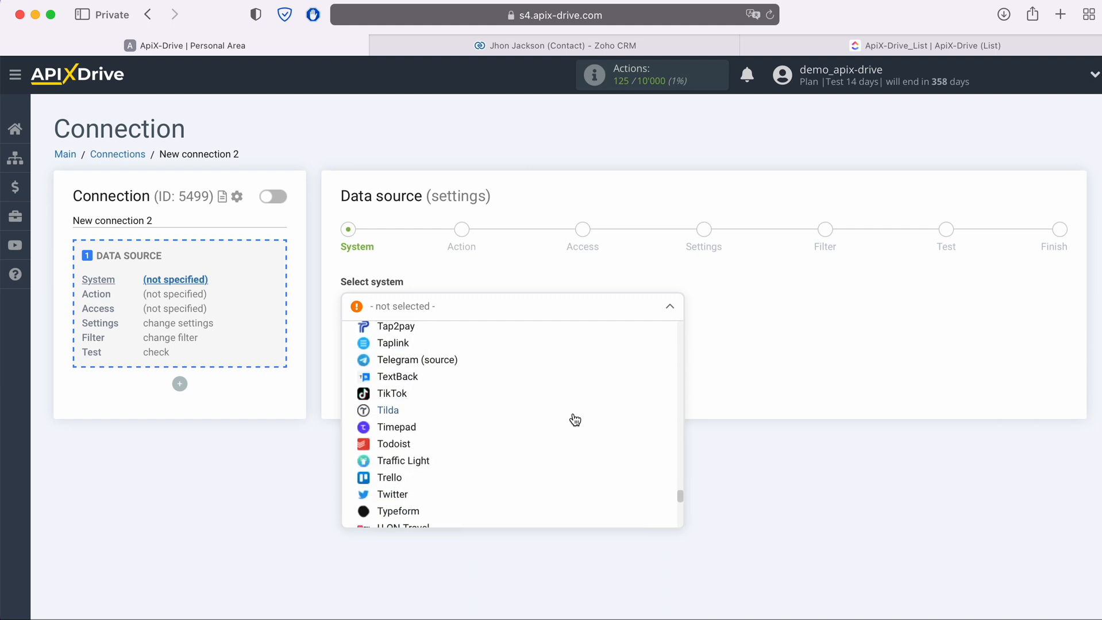
scroll(574, 421, "down", 10)
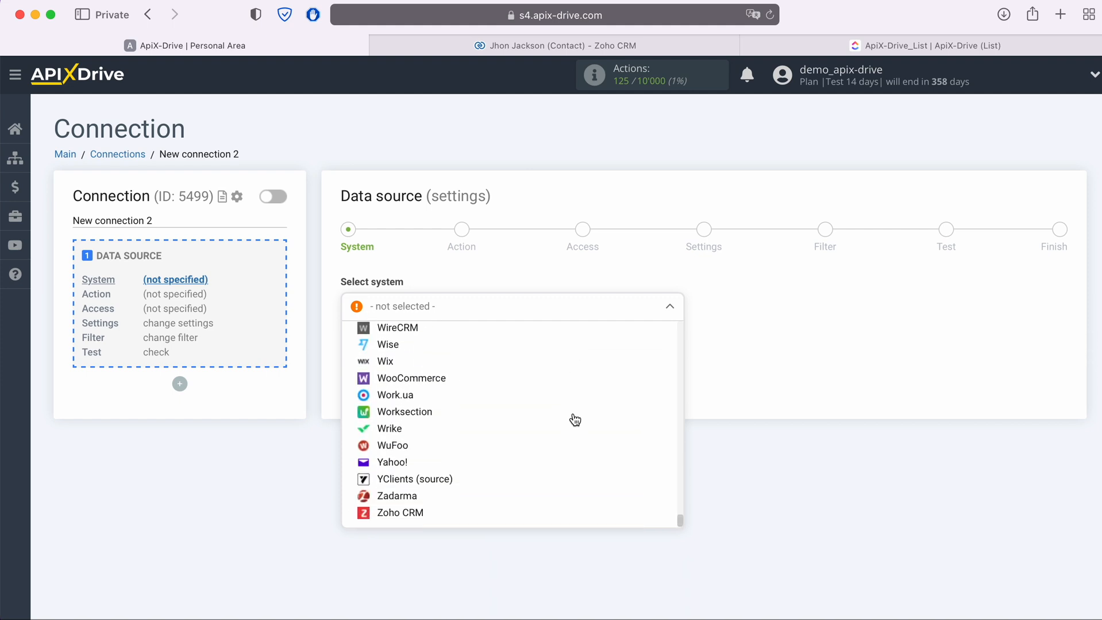
left_click(396, 496)
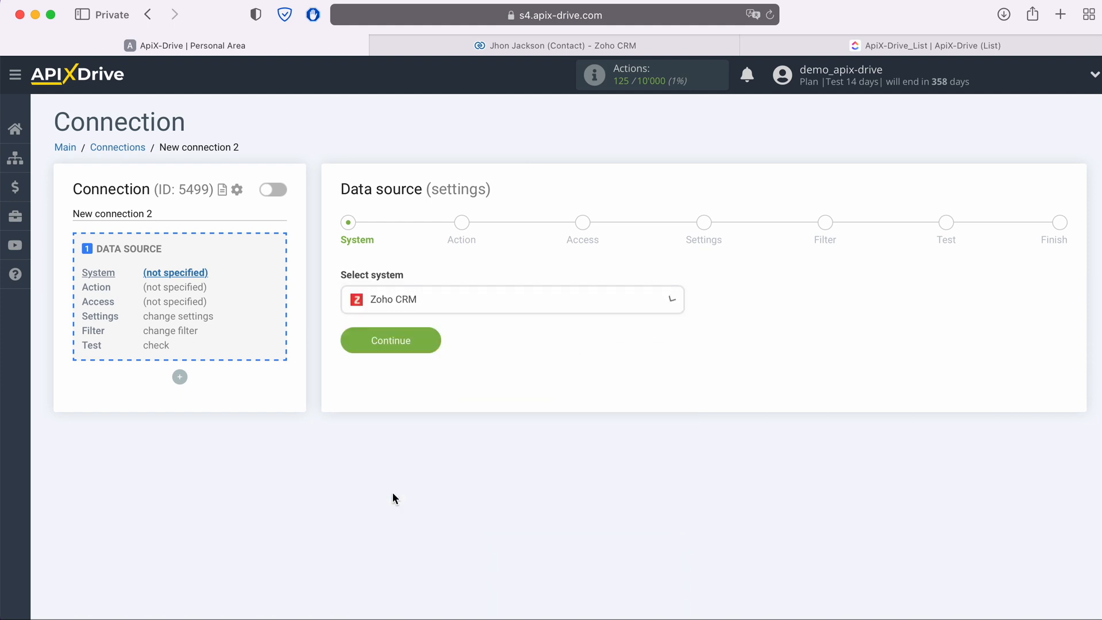
left_click(435, 342)
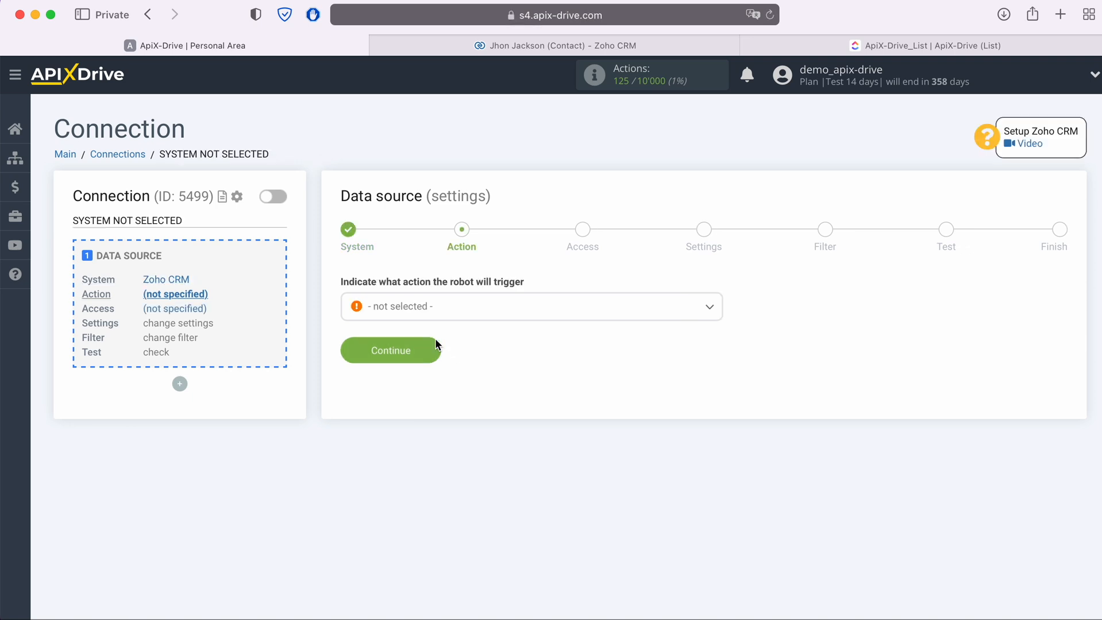
- Set the Zoho CRM trigger action to Get Contacts (new)
left_click(455, 308)
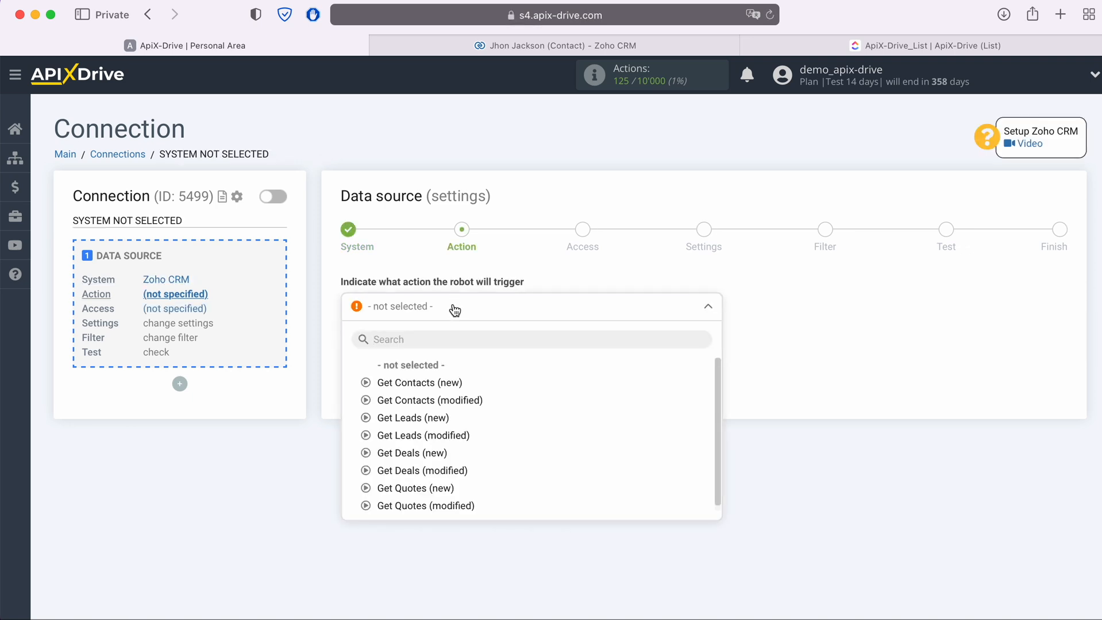
left_click(445, 384)
left_click(430, 352)
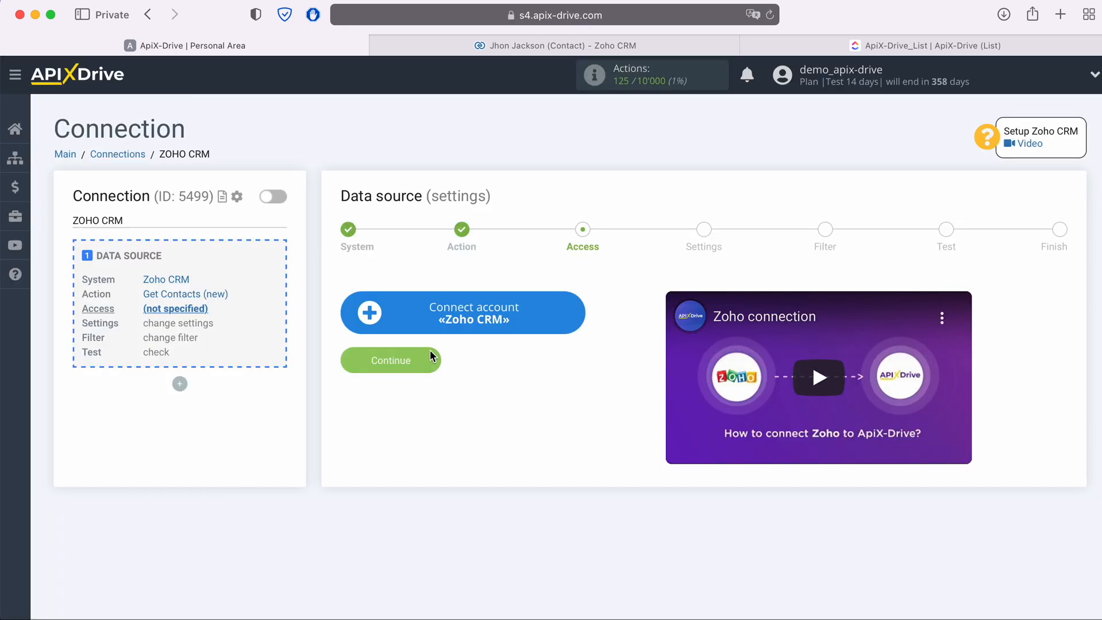
- Sign in to Zoho with the account e-mail and saved password, then grant ApiX Drive access
left_click(576, 313)
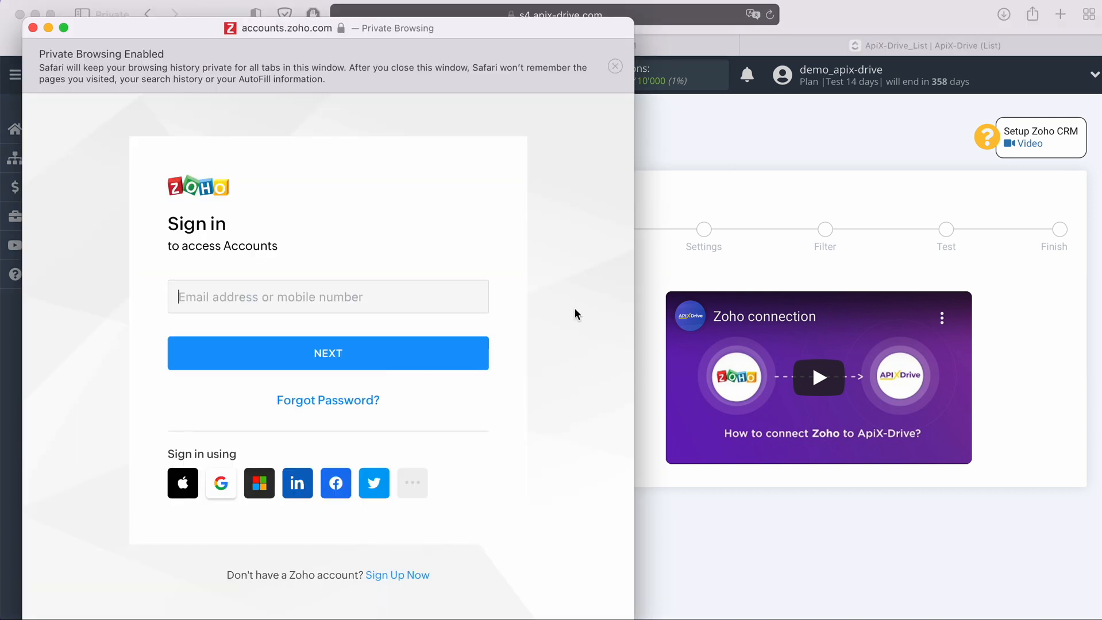
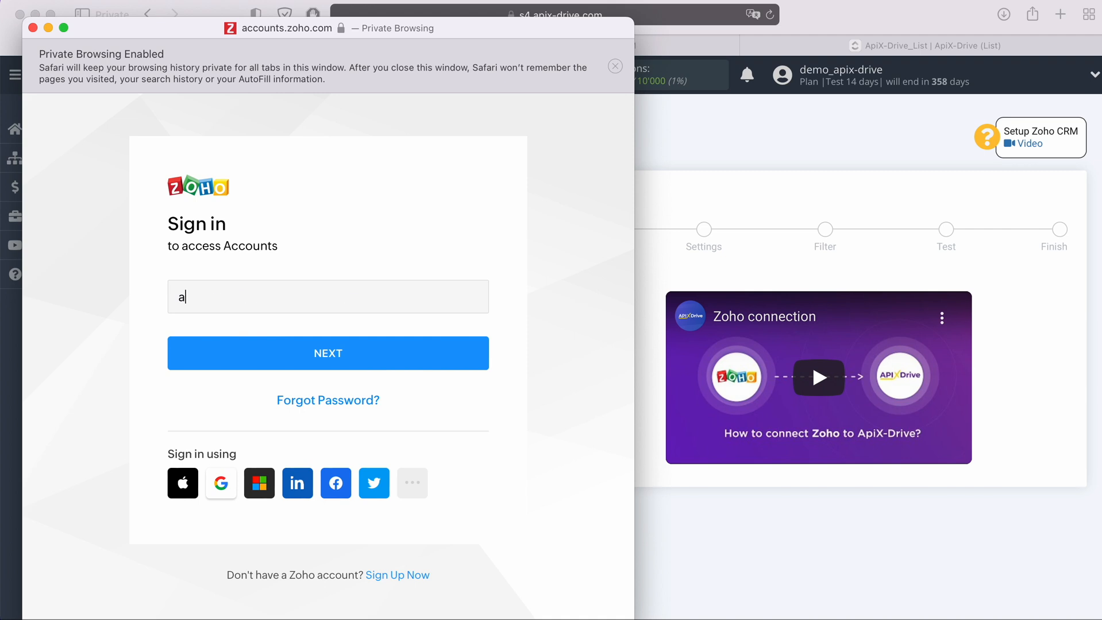
left_click(455, 355)
left_click(281, 443)
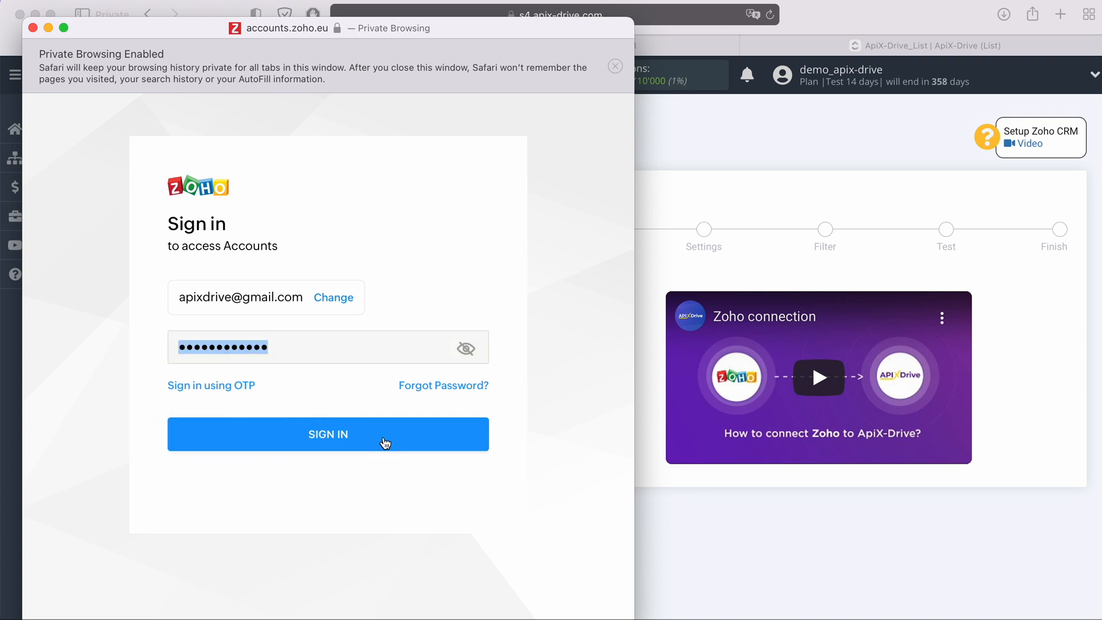
left_click(384, 443)
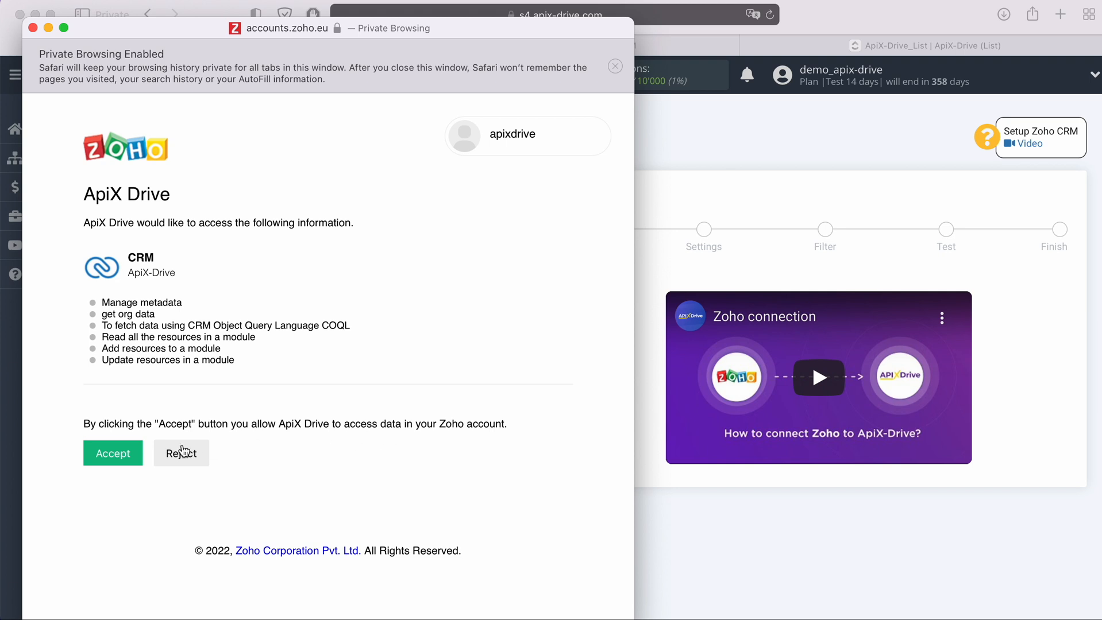
left_click(116, 451)
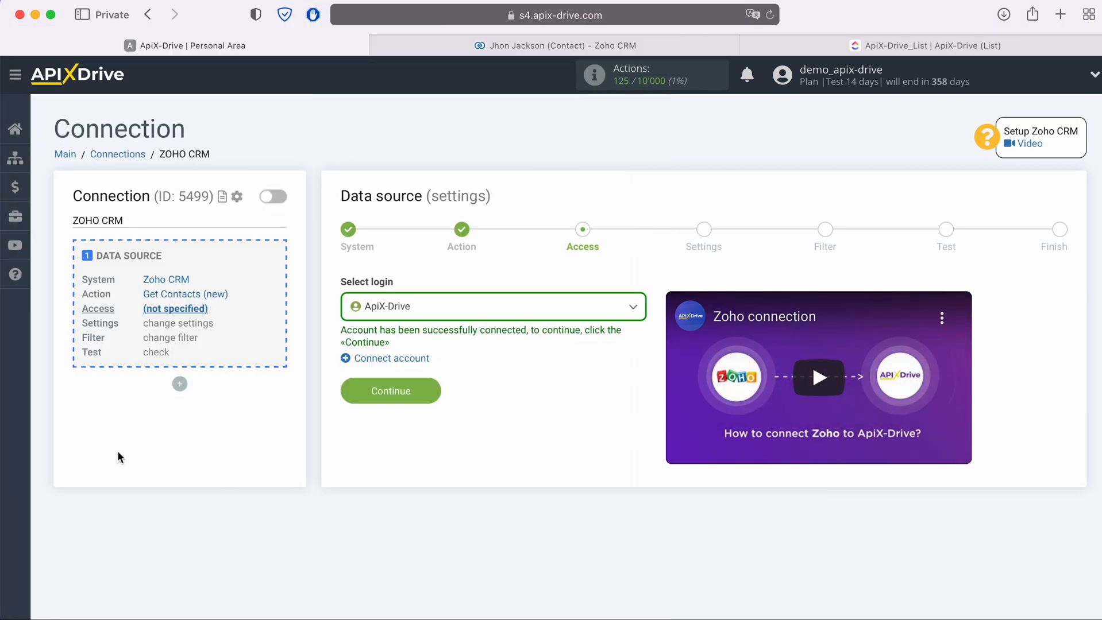
- Choose the ApiX-Drive Zoho login and pass the Settings and Filter editing steps unchanged
left_click(482, 311)
left_click(418, 400)
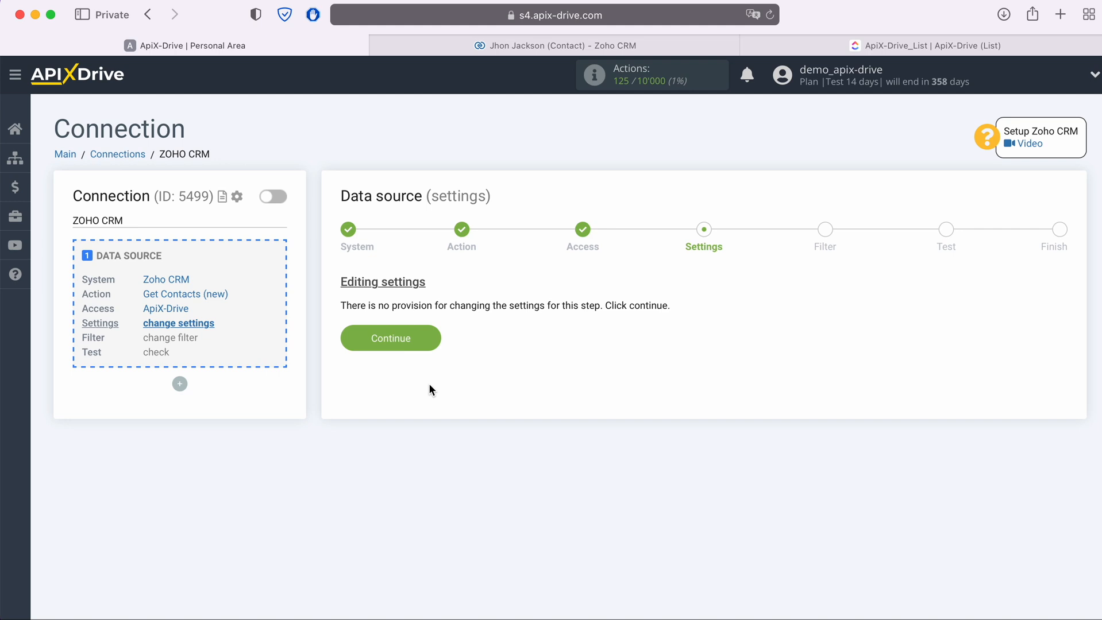
left_click(430, 336)
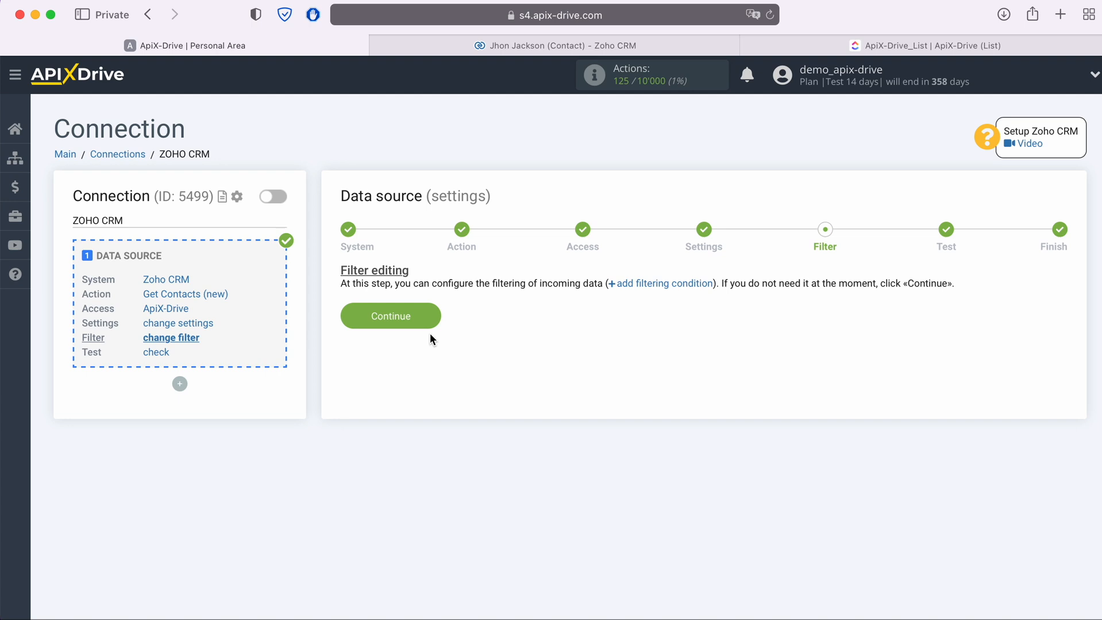
left_click(430, 319)
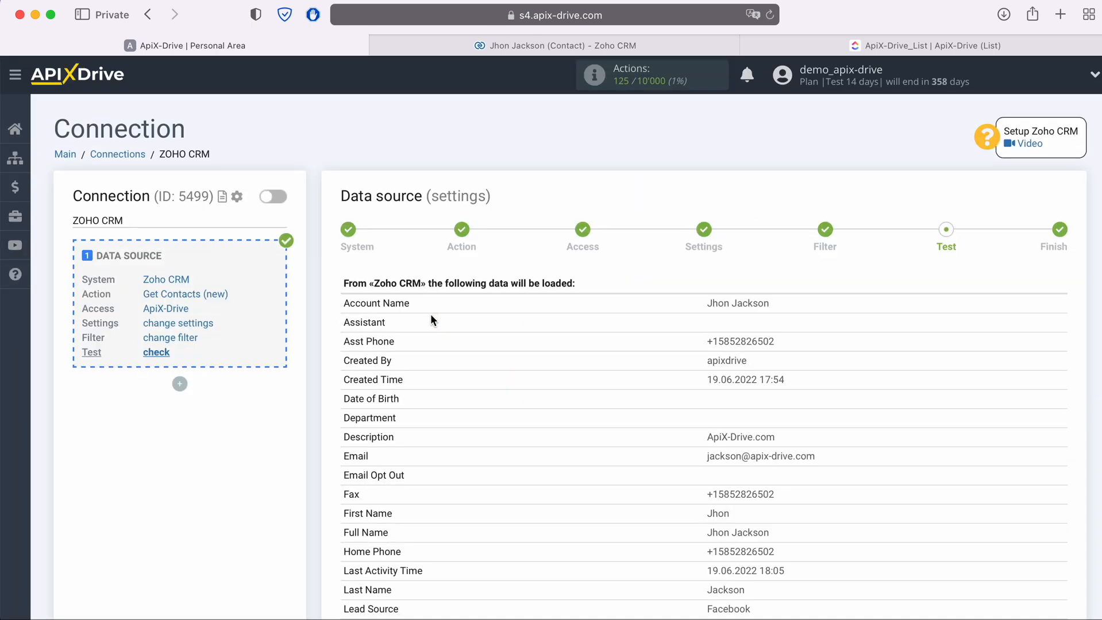
- Review the sample Zoho CRM contacts down to the bottom and confirm with Next
scroll(431, 321, "down", 5)
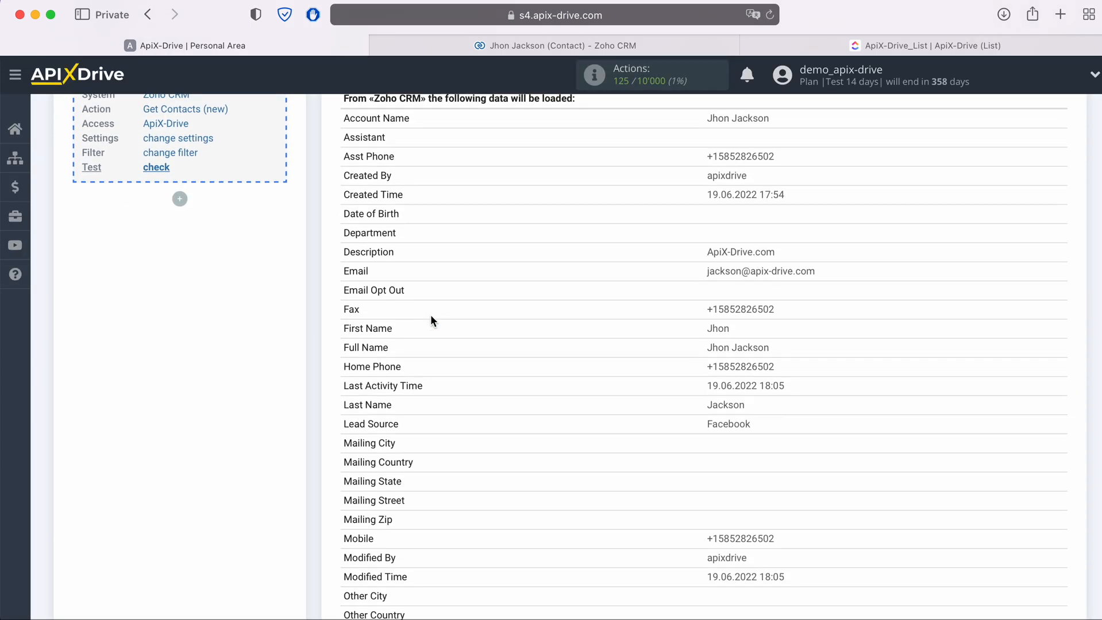
scroll(431, 317, "down", 5)
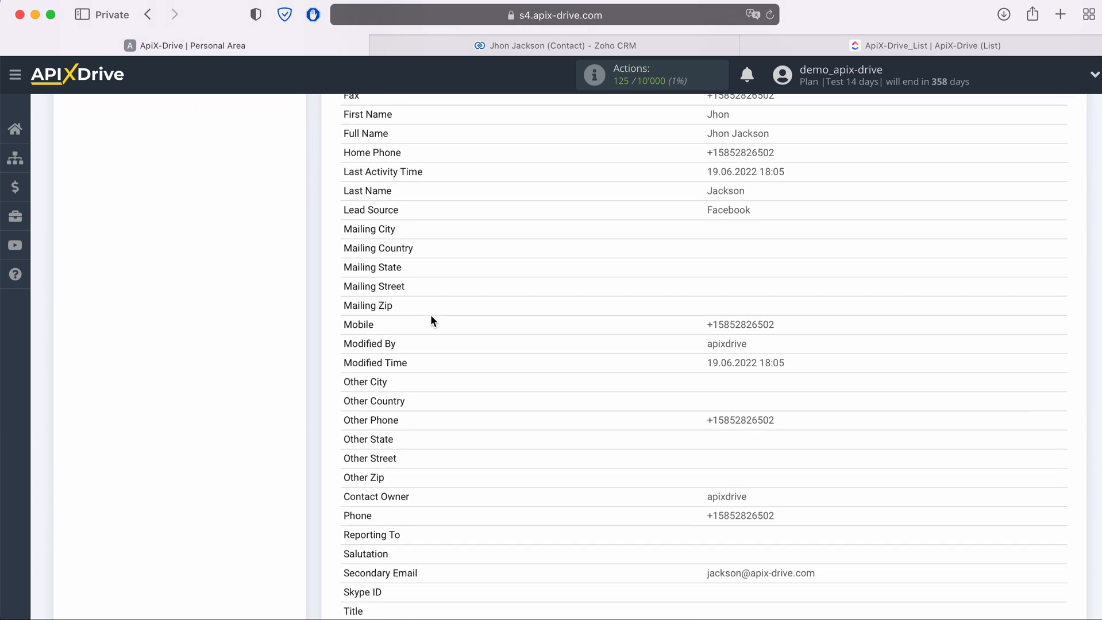
scroll(431, 320, "down", 4)
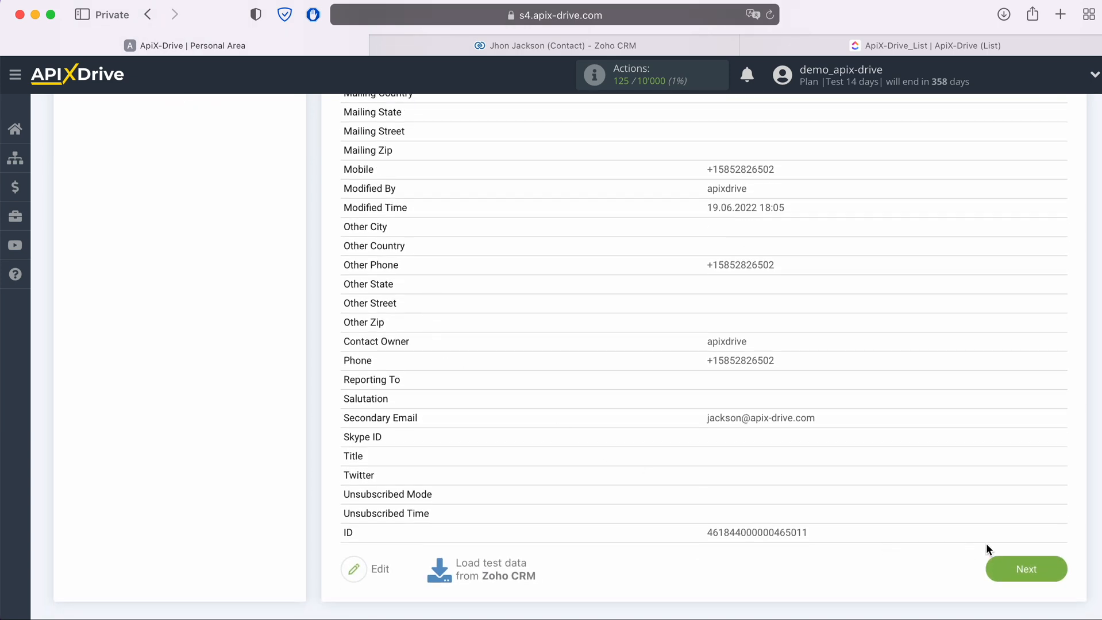
left_click(1052, 566)
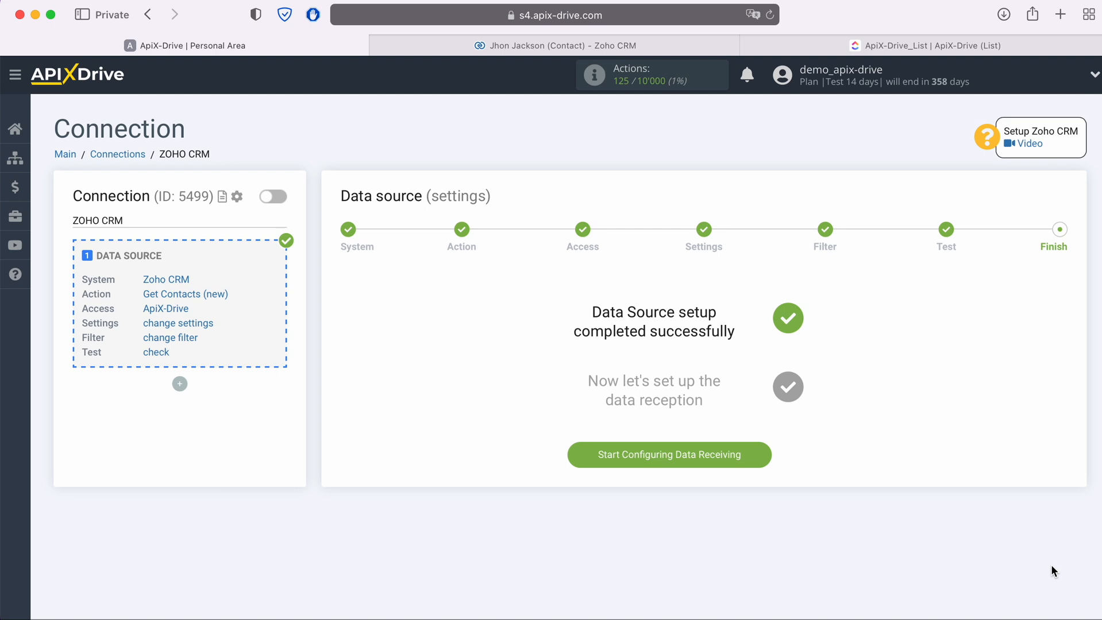
- Start the data destination setup and select ClickUp as the destination system
left_click(762, 457)
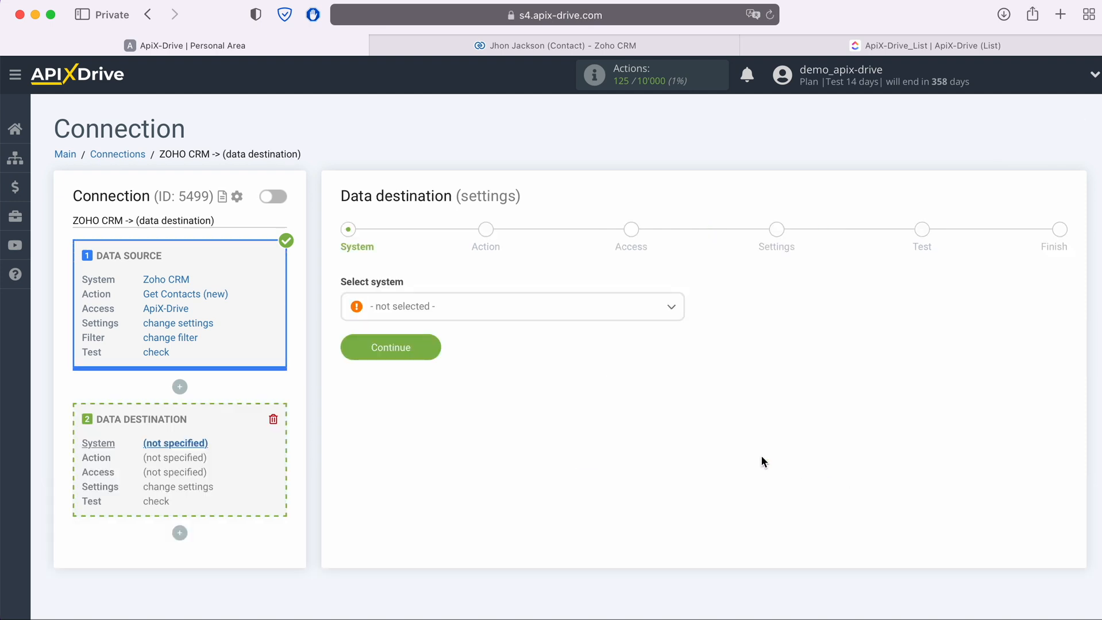
left_click(582, 314)
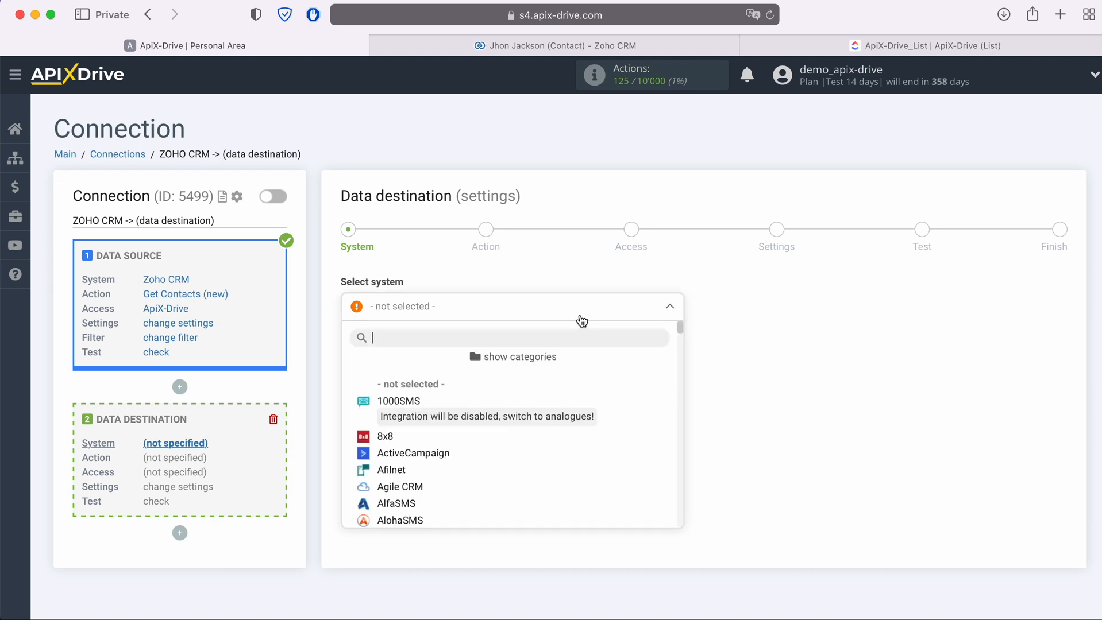
scroll(601, 412, "down", 12)
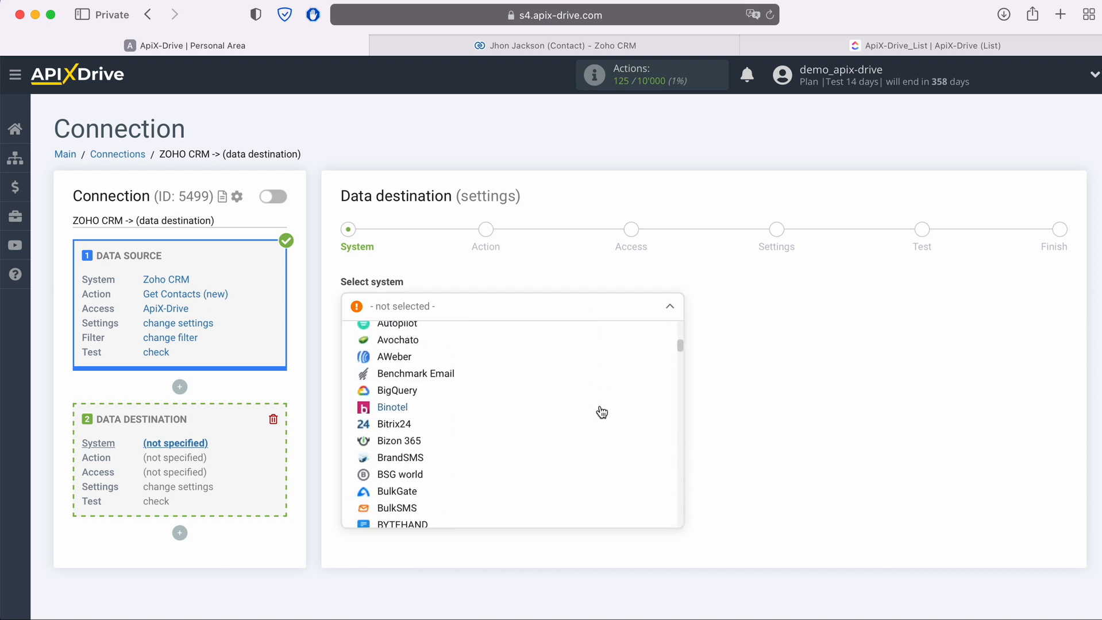
scroll(601, 413, "down", 2)
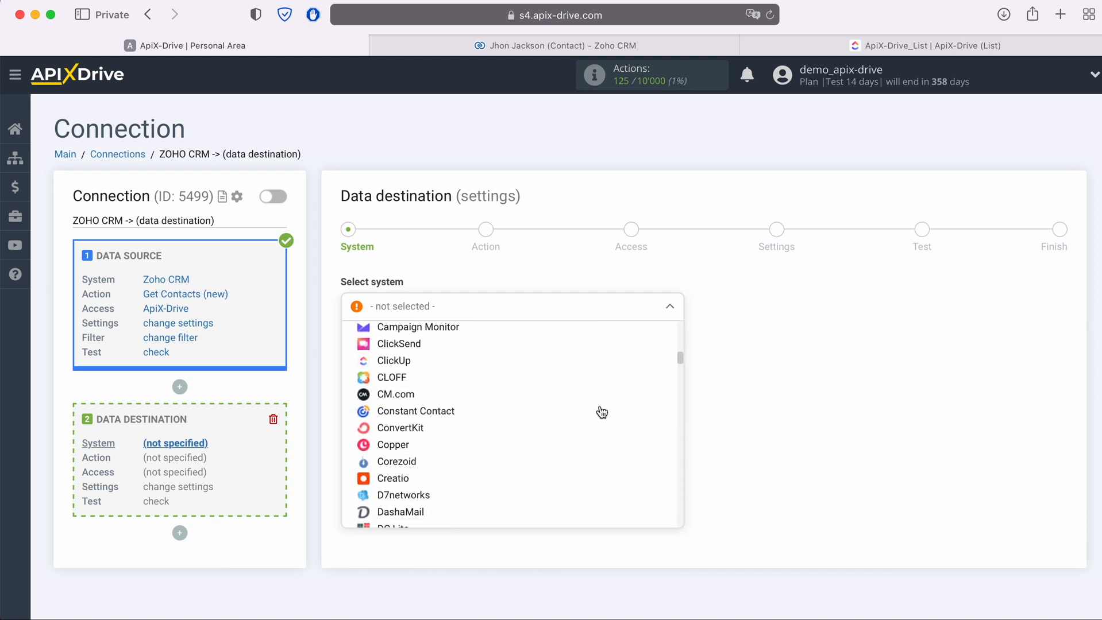
left_click(387, 361)
left_click(426, 345)
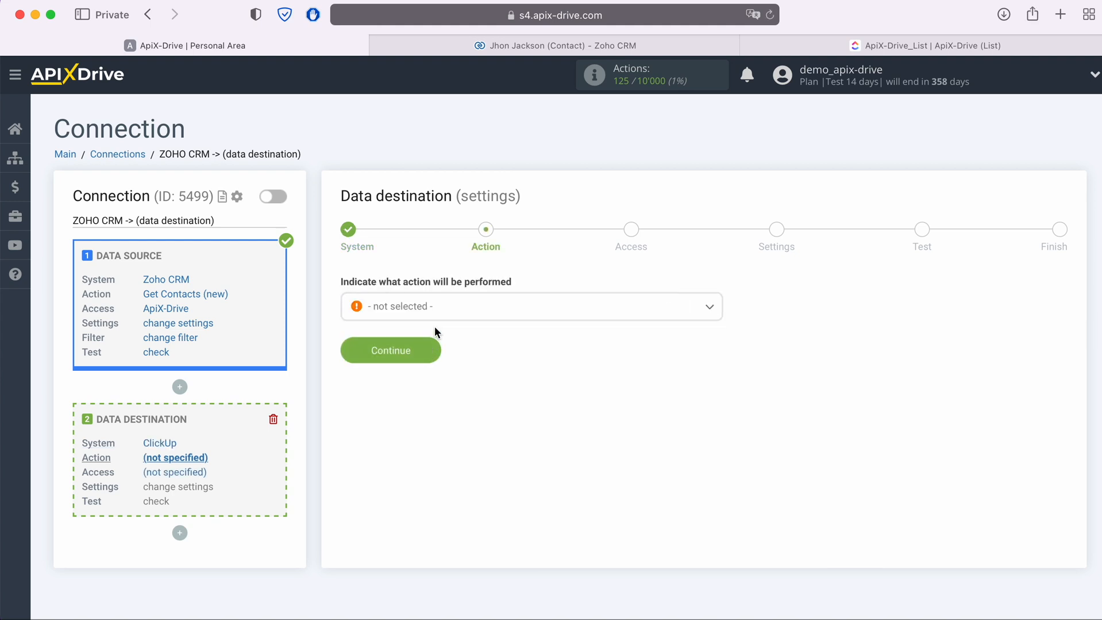
- Set the ClickUp action to Create Task
left_click(439, 311)
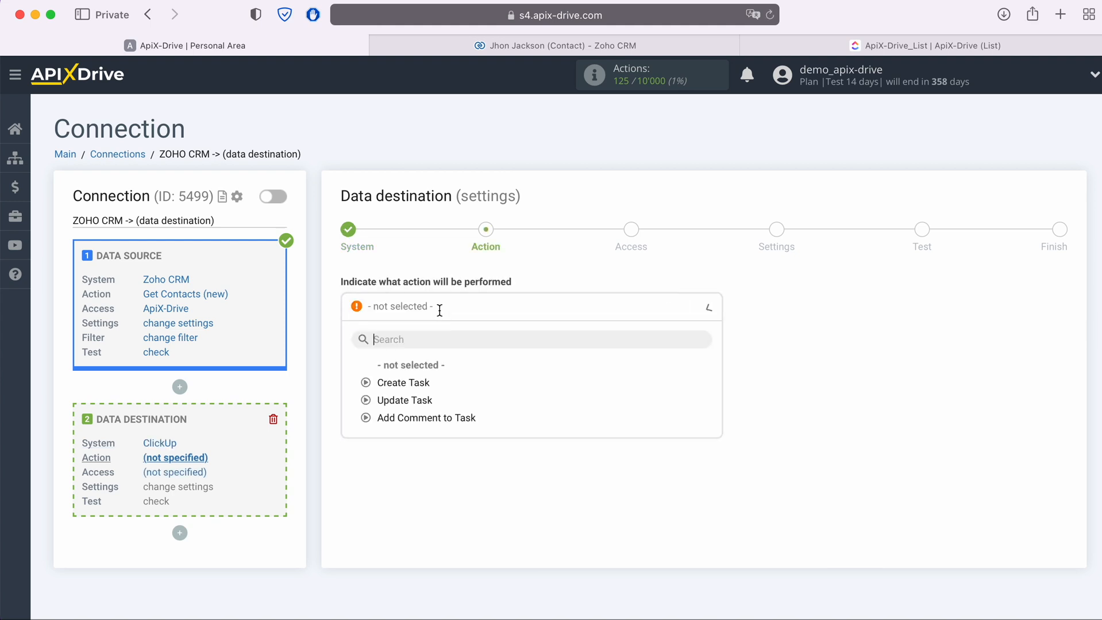
left_click(418, 382)
left_click(435, 348)
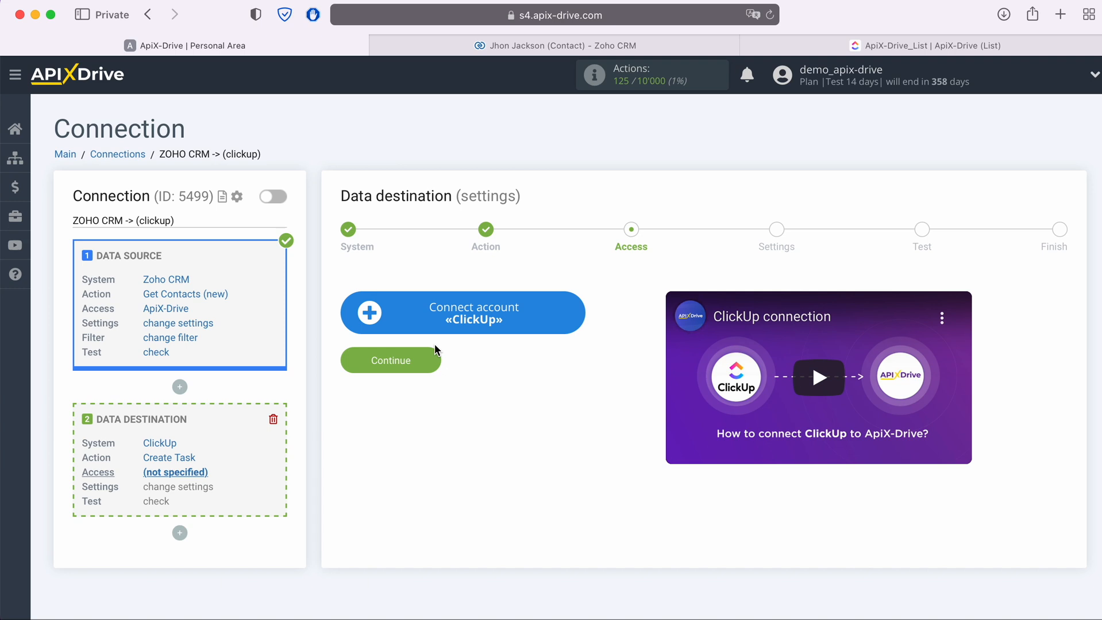
- Log in to ClickUp with the pasted account e-mail and the account password
left_click(572, 314)
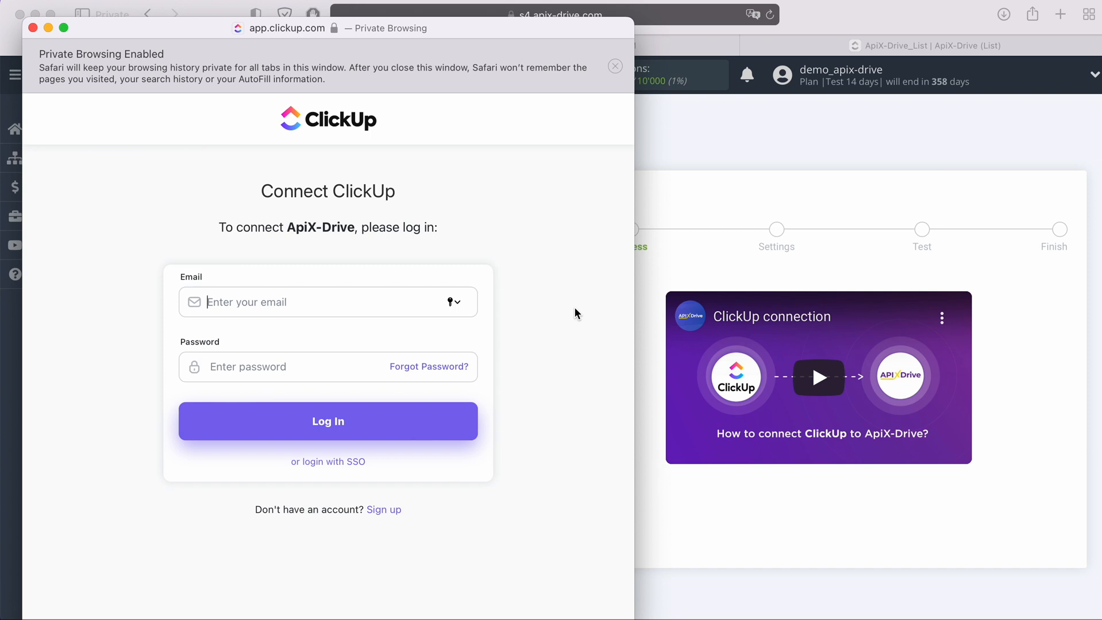
right_click(303, 304)
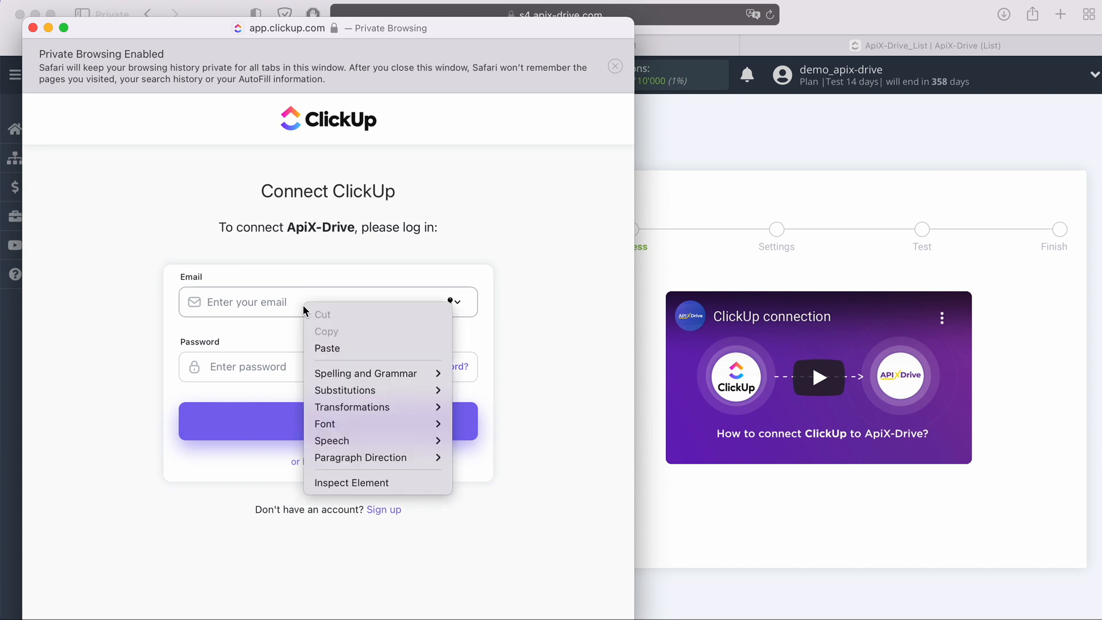
left_click(336, 349)
left_click(288, 369)
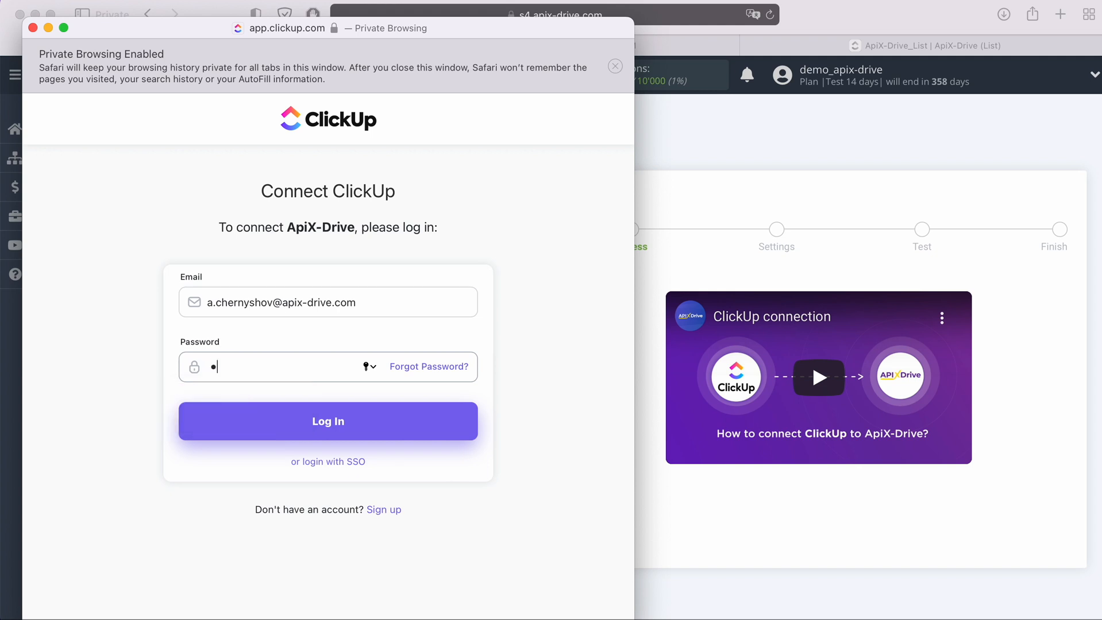
type("•••••••••")
left_click(339, 424)
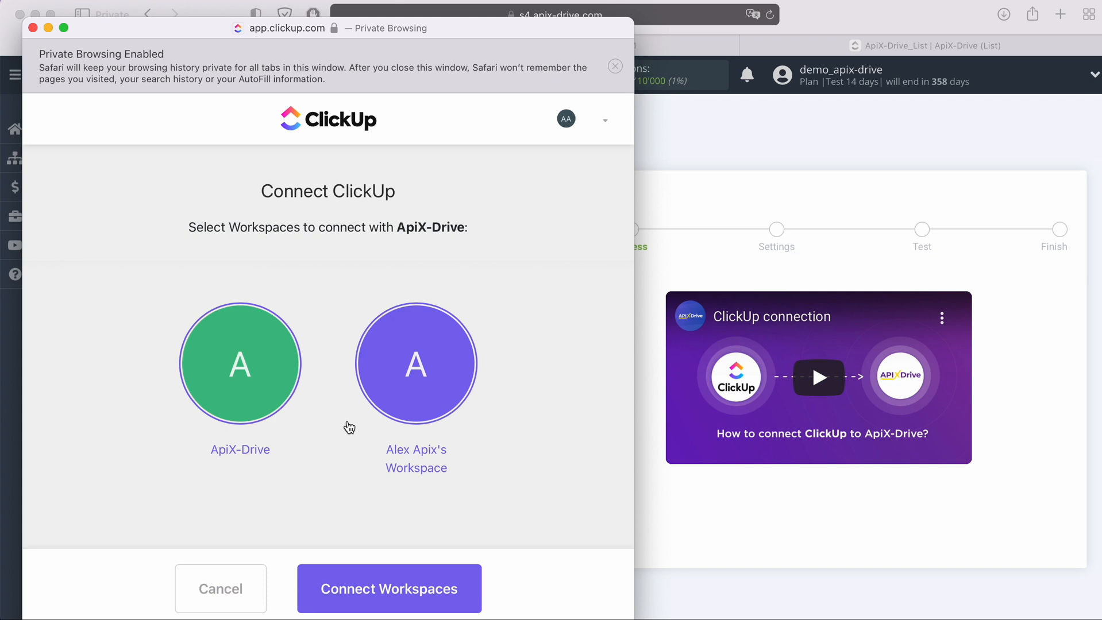
- Select both ClickUp workspaces and authorize them for ApiX-Drive
left_click(264, 374)
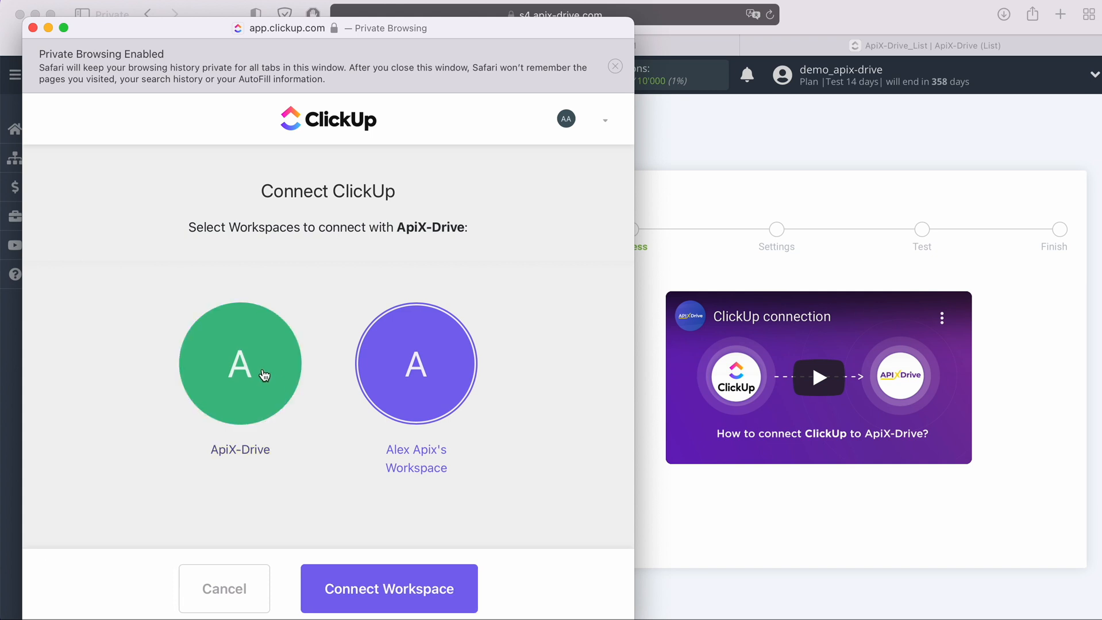
left_click(264, 373)
left_click(409, 366)
left_click(409, 367)
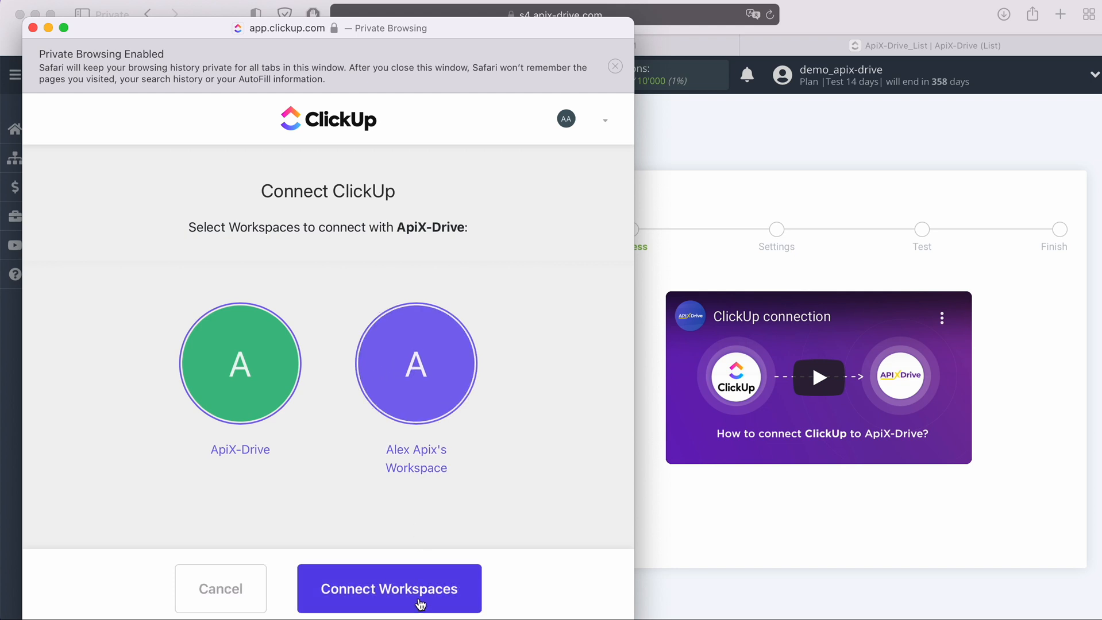
left_click(416, 589)
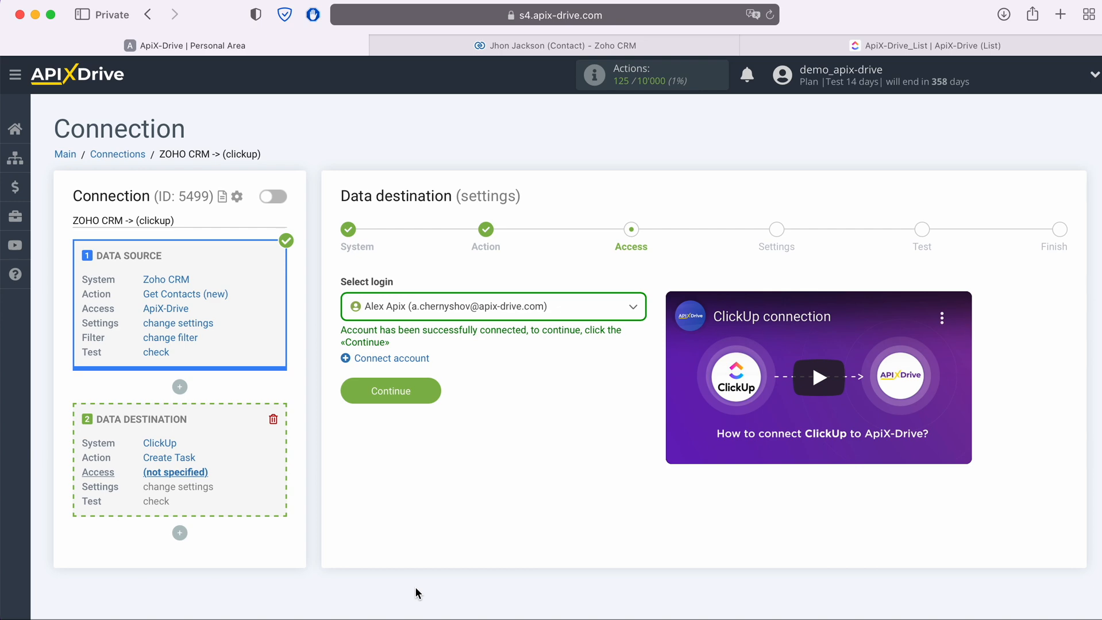
- Use the newly connected ClickUp login for the destination
left_click(560, 306)
left_click(506, 400)
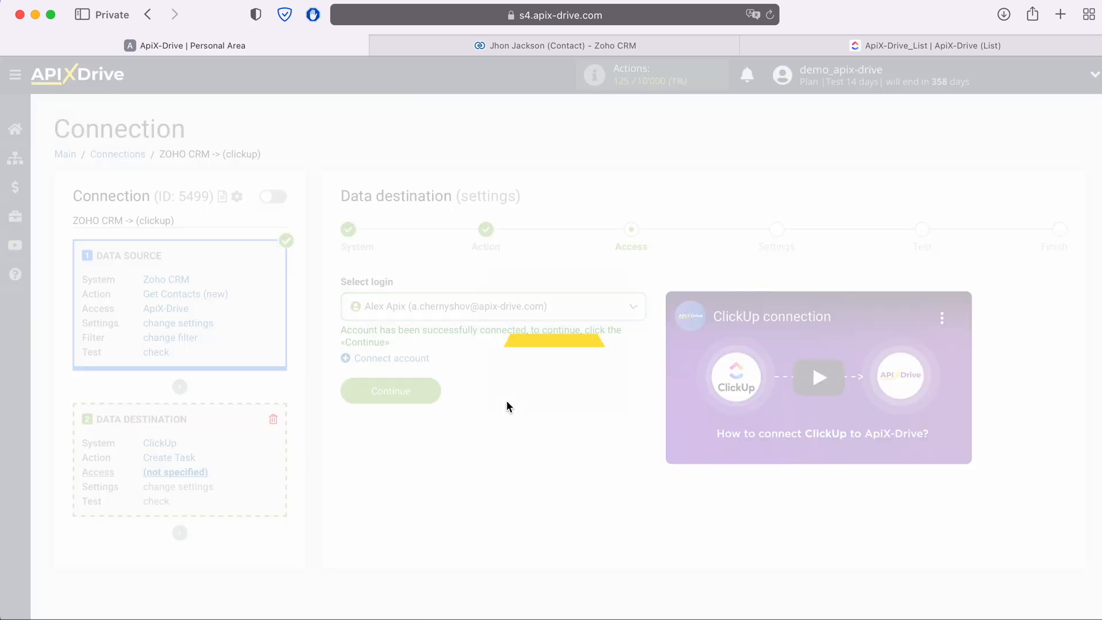
left_click(433, 389)
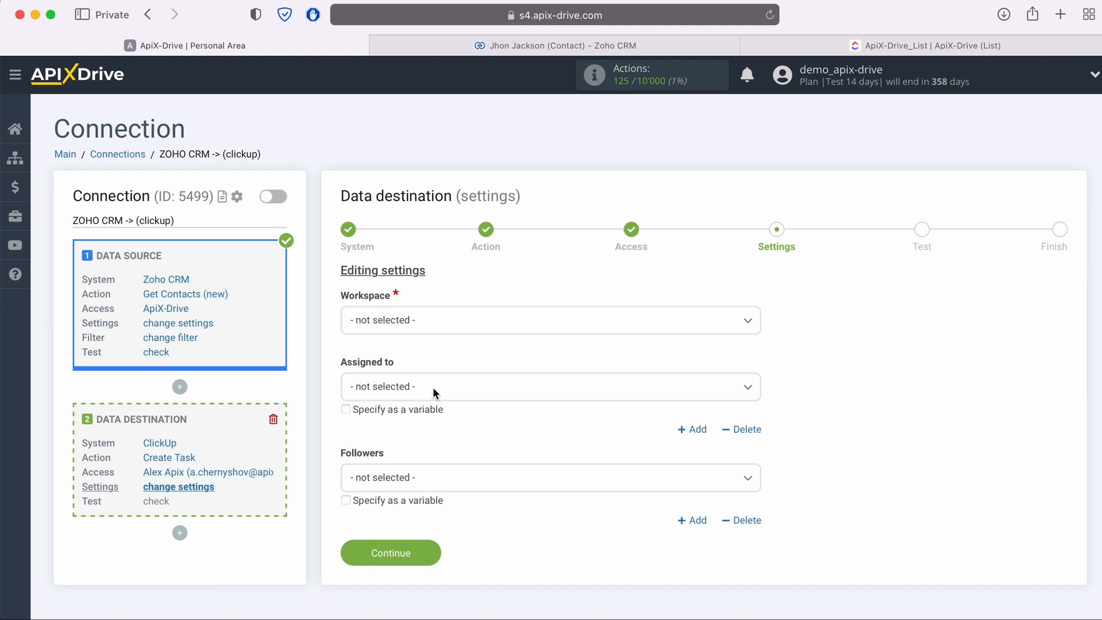
- Choose workspace ApiX-Drive, space ApiX-Drive_space and list ApiX-Drive_Folder - ApiX-Drive_List
left_click(434, 323)
left_click(399, 398)
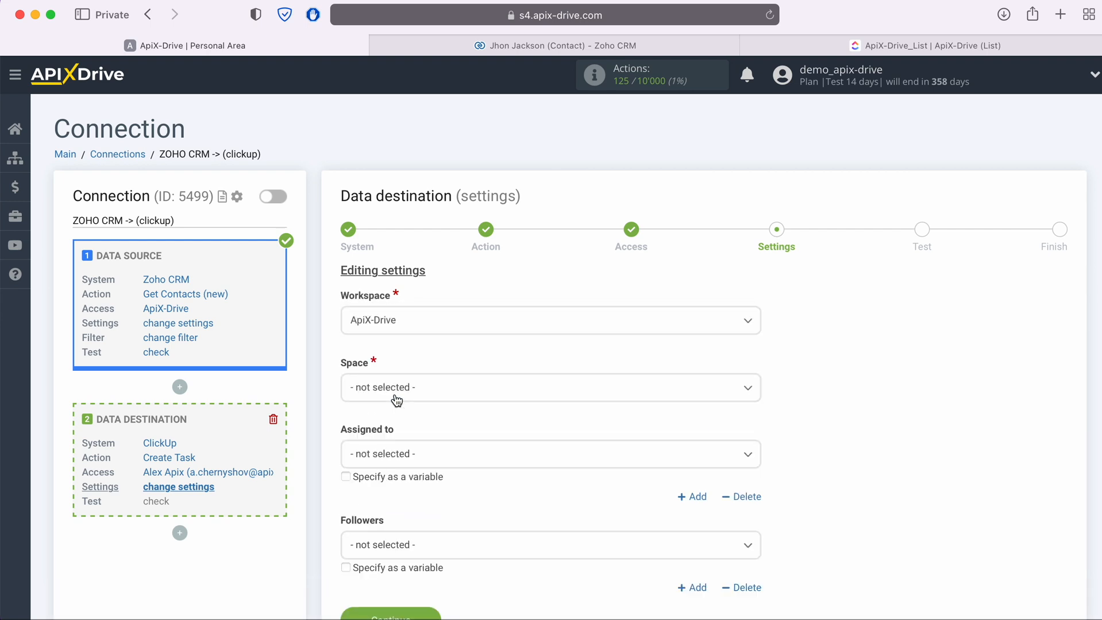
left_click(397, 399)
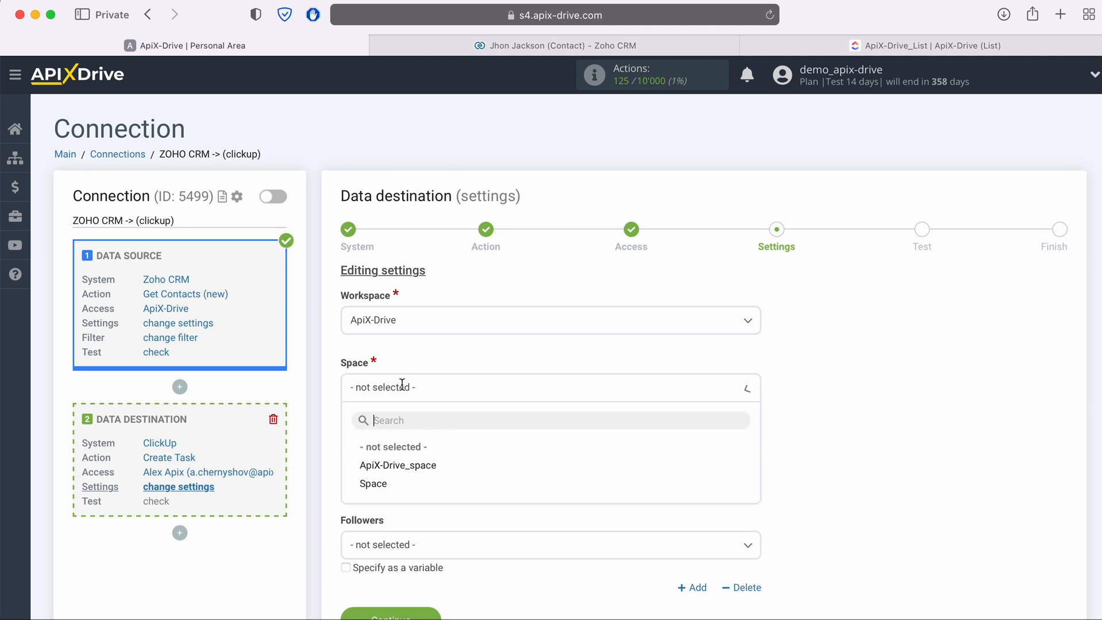
left_click(397, 465)
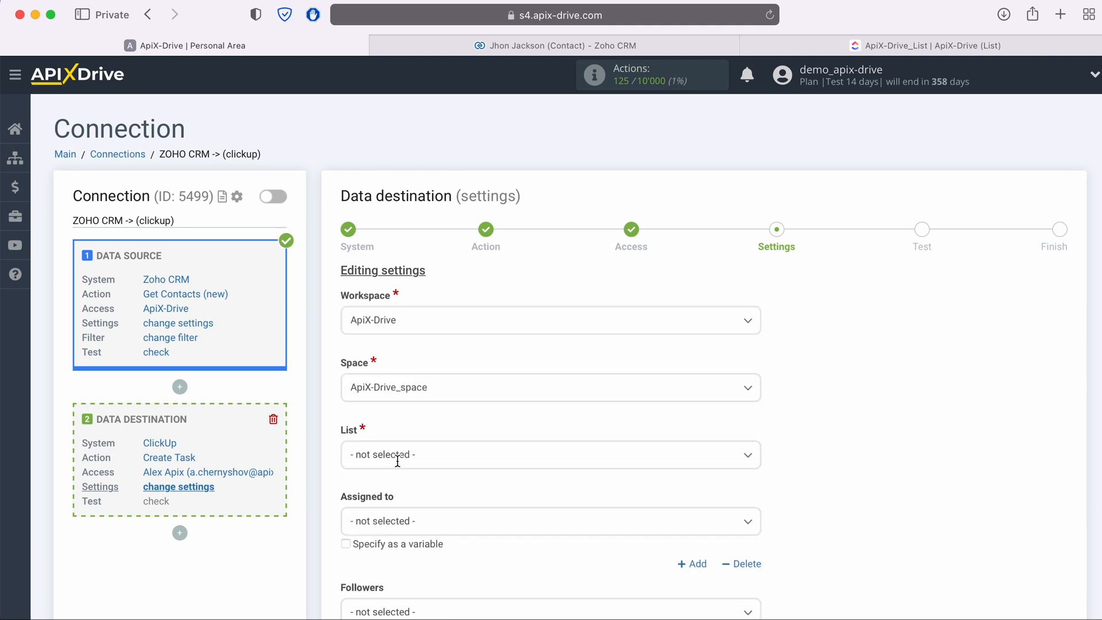
left_click(397, 458)
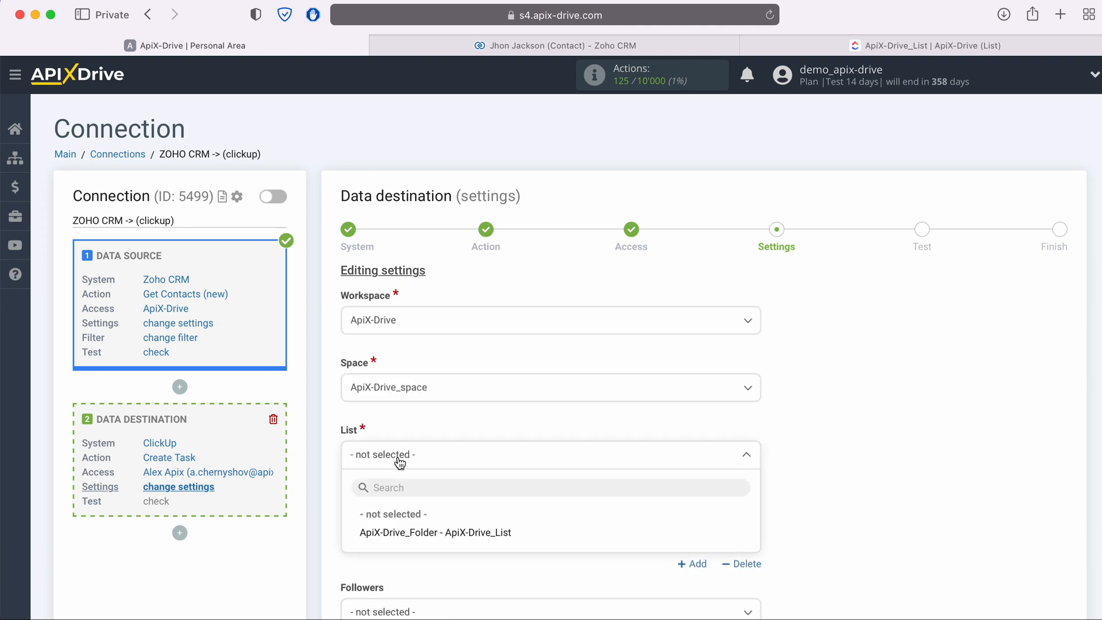
left_click(426, 537)
scroll(425, 532, "down", 3)
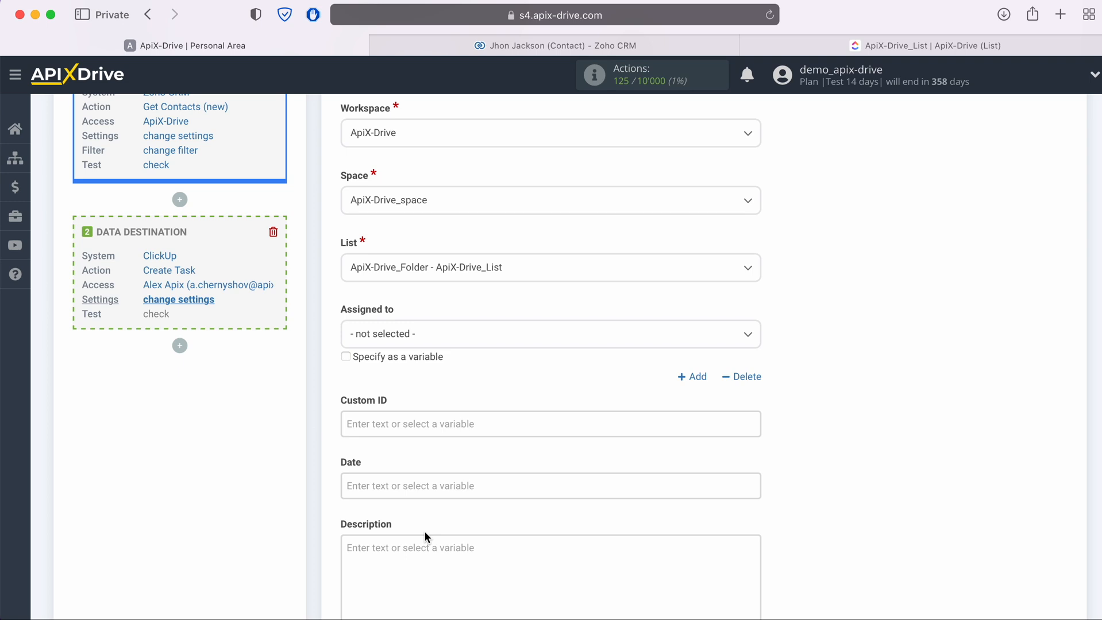
scroll(425, 531, "down", 1)
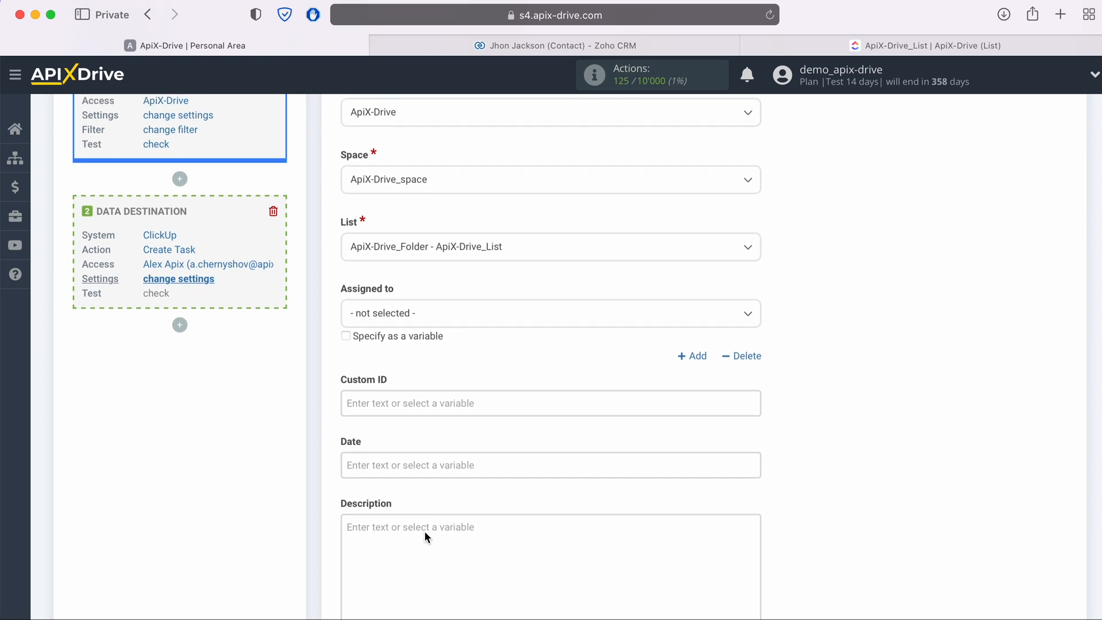
- Write Description lines 'Date' with Created Time and 'Name' with the contact's Full Name
left_click(400, 487)
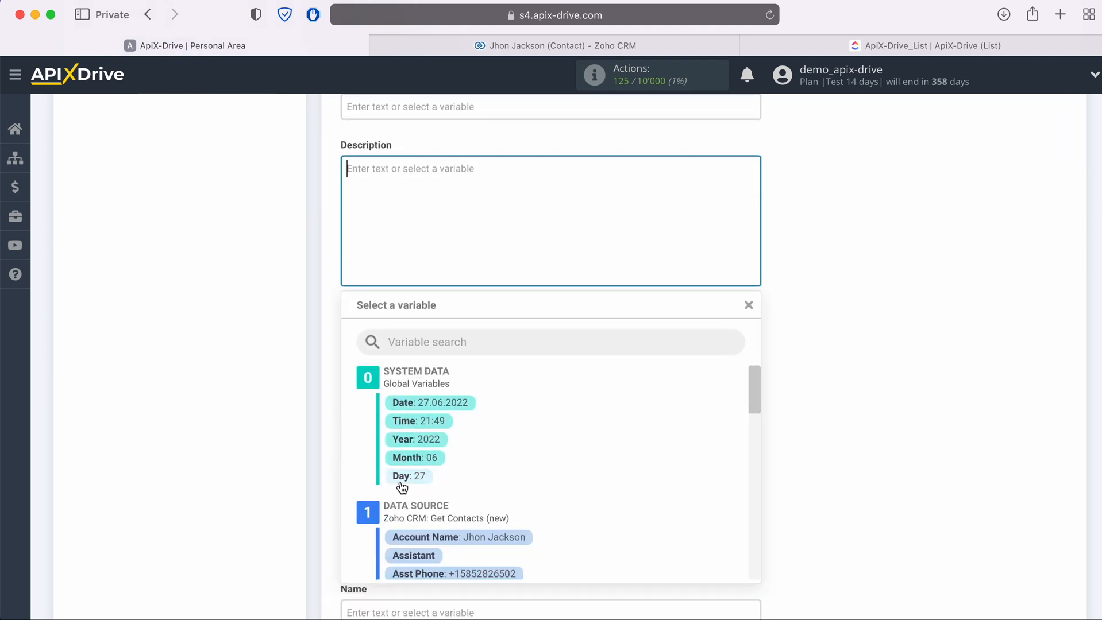
type("Date")
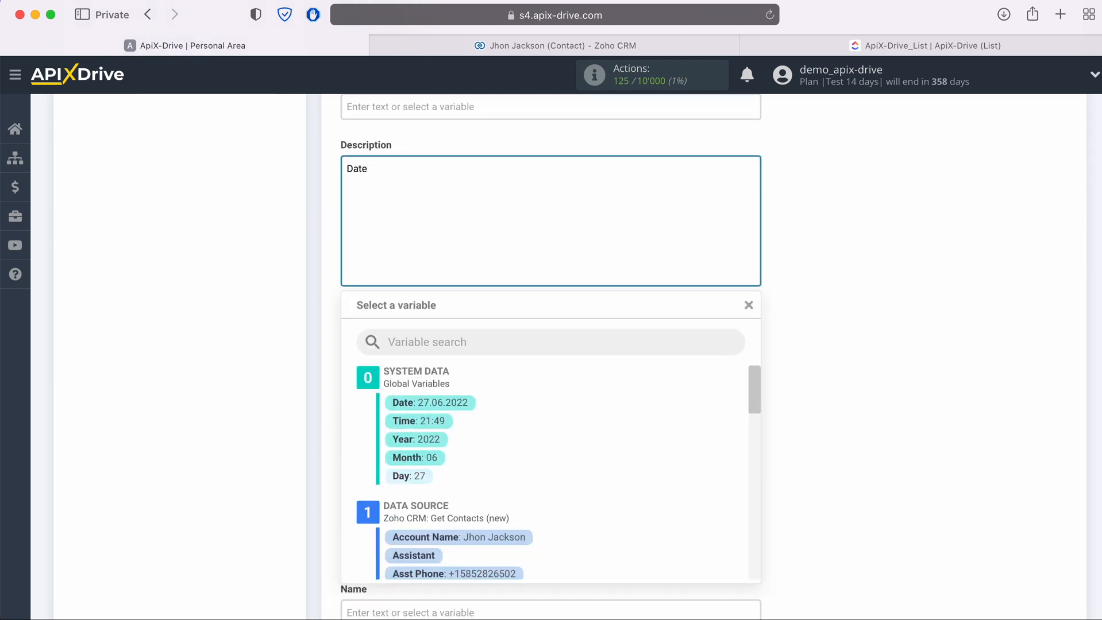
scroll(580, 527, "down", 3)
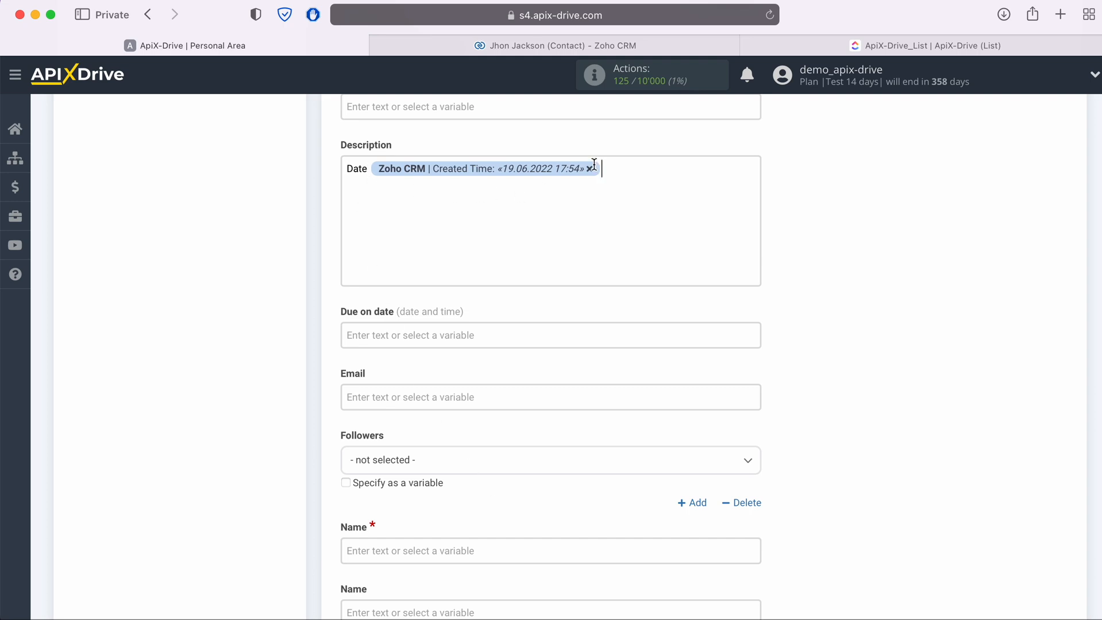
left_click(619, 166)
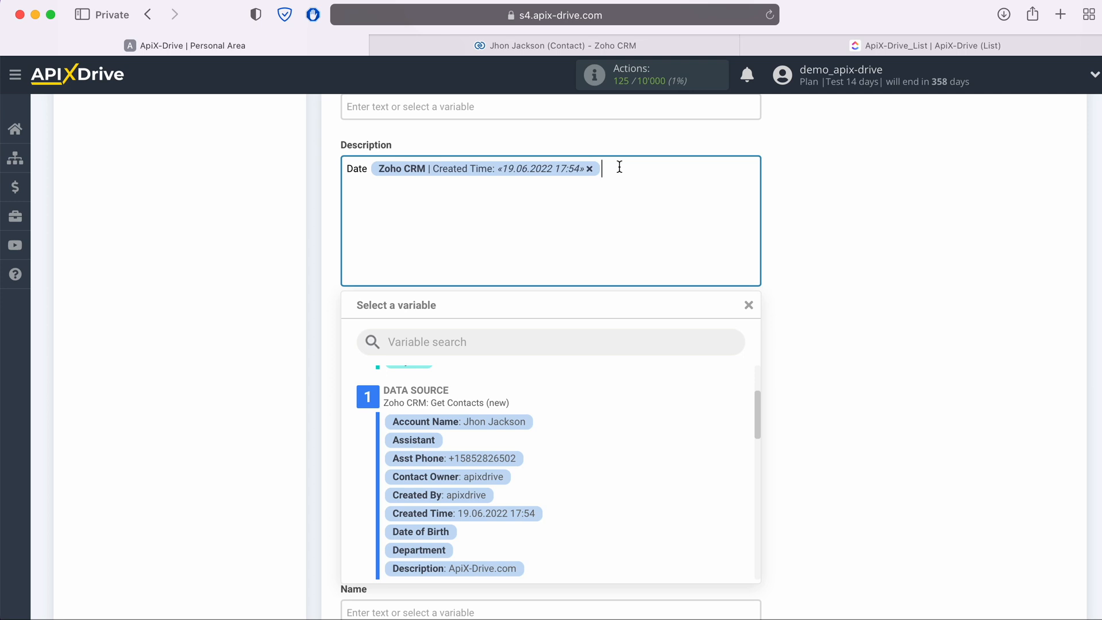
key("Return")
type("Name")
scroll(596, 443, "down", 5)
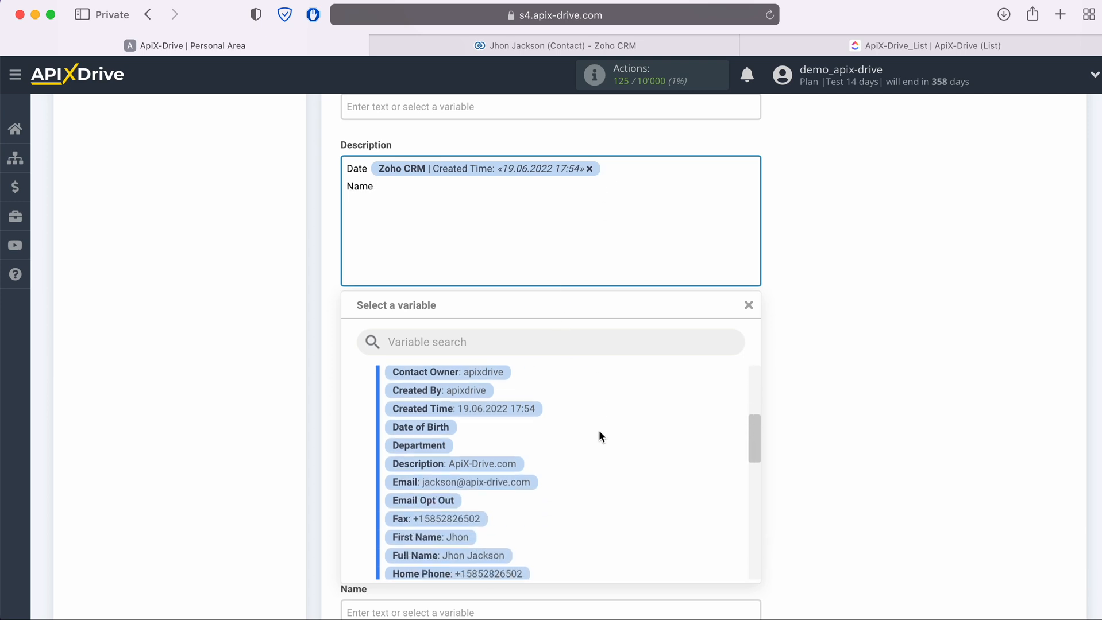
scroll(598, 431, "down", 3)
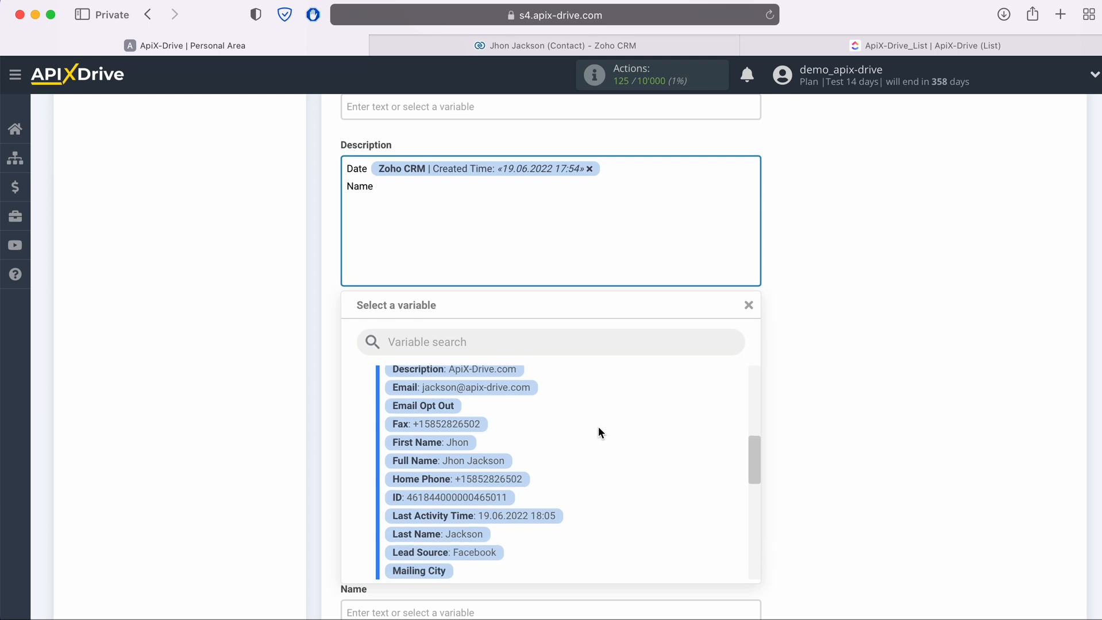
left_click(489, 459)
- Add Description lines 'Phone' with the contact's Mobile and 'Email' with their Email
key("Return")
type("Phone")
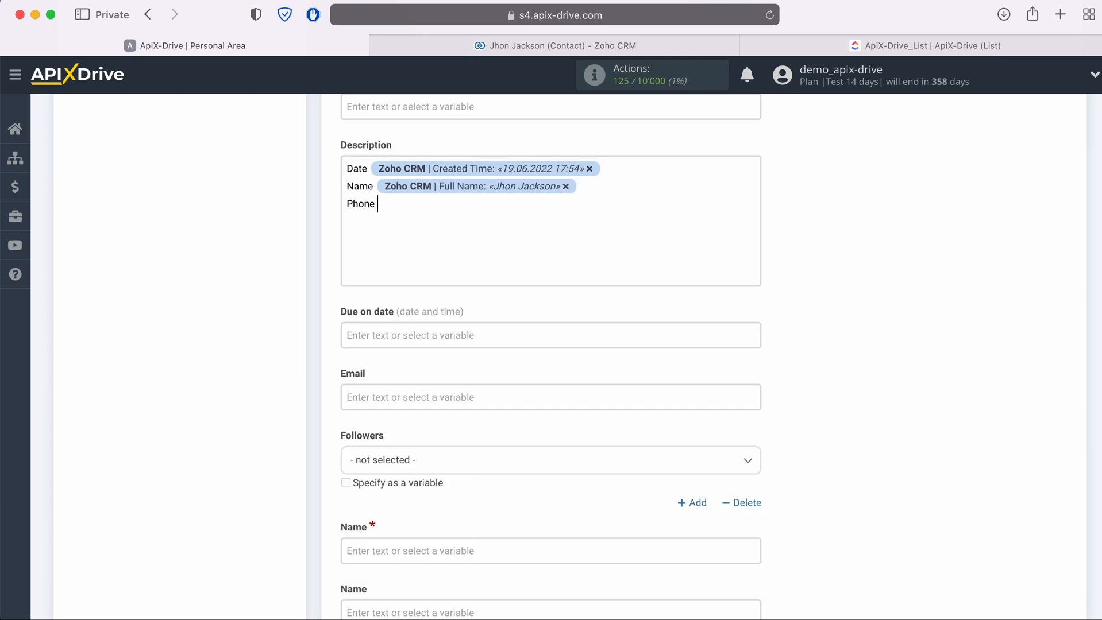
left_click(418, 202)
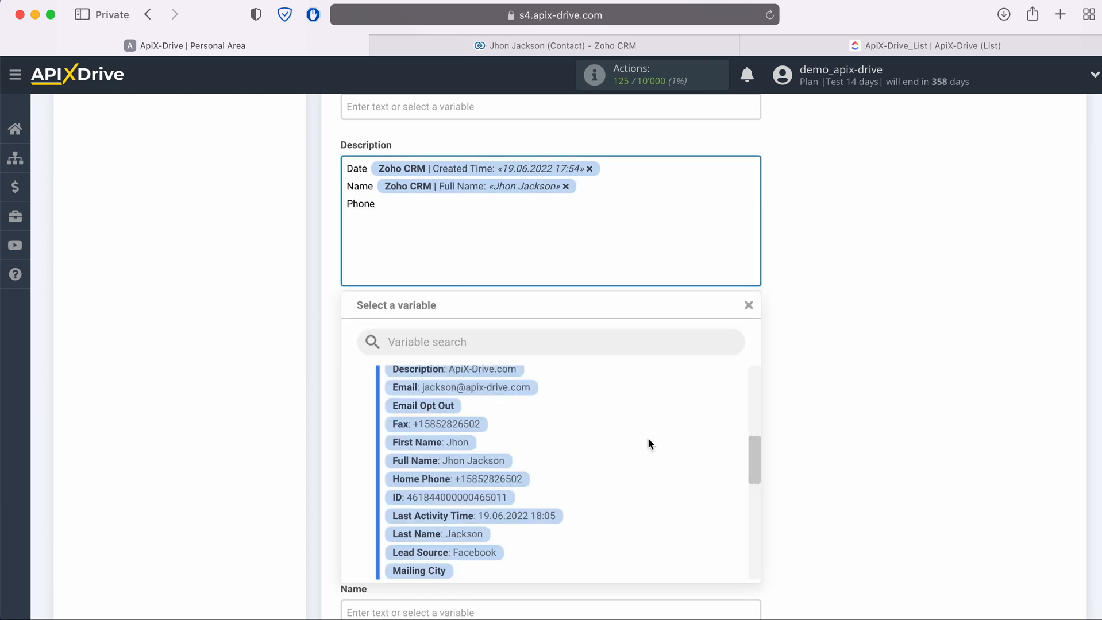
scroll(648, 439, "down", 2)
scroll(647, 445, "down", 2)
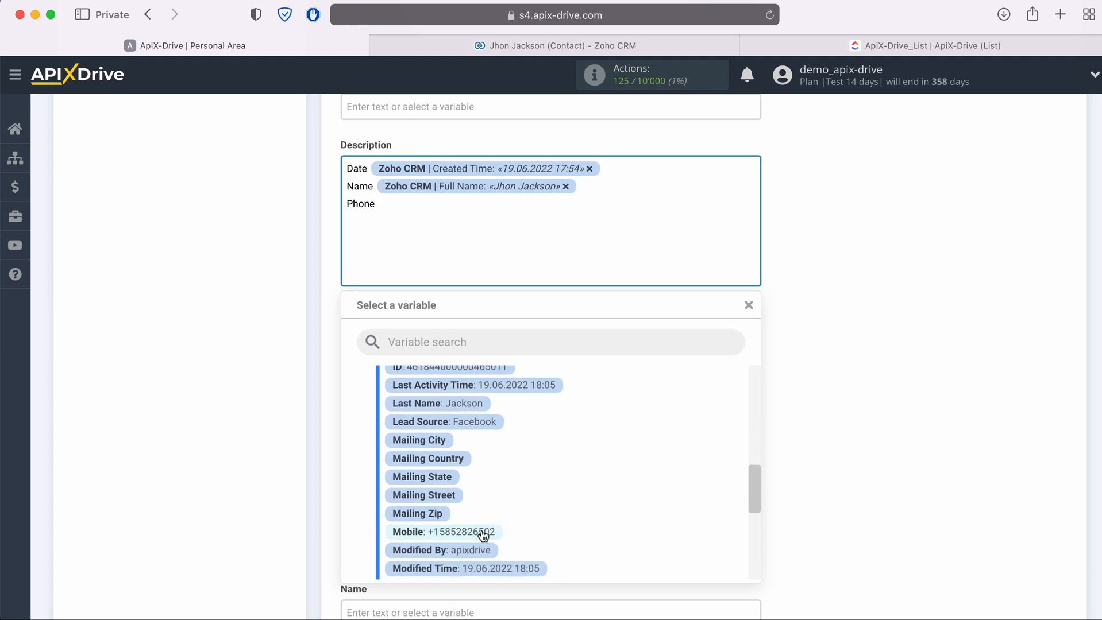
left_click(483, 530)
key("Return")
type("Email")
left_click(455, 224)
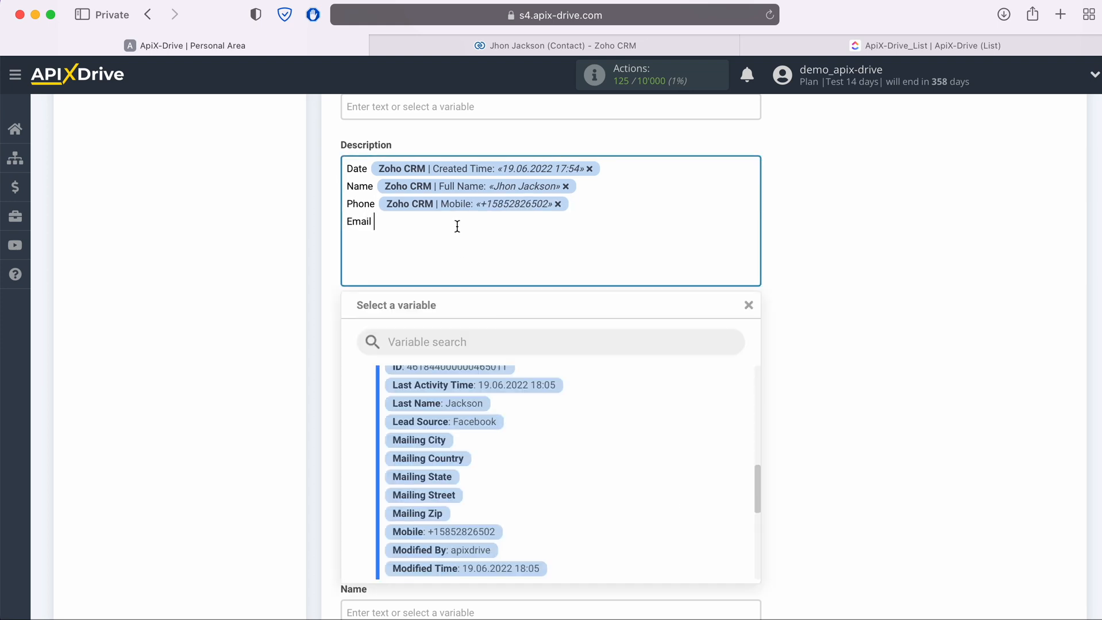
scroll(599, 436, "up", 5)
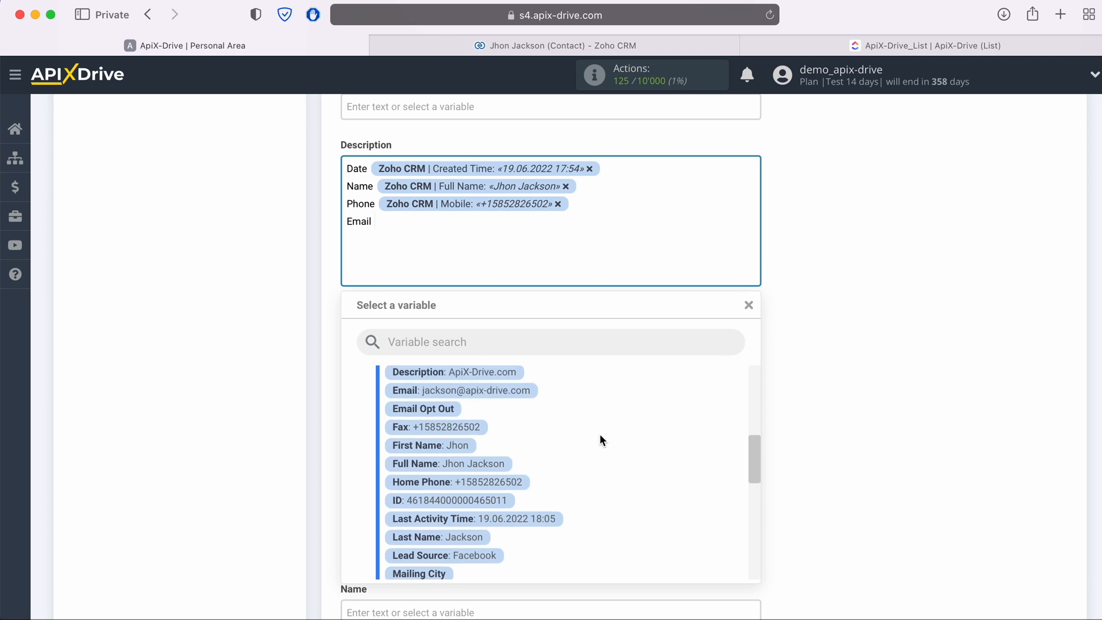
left_click(504, 442)
scroll(511, 445, "down", 1)
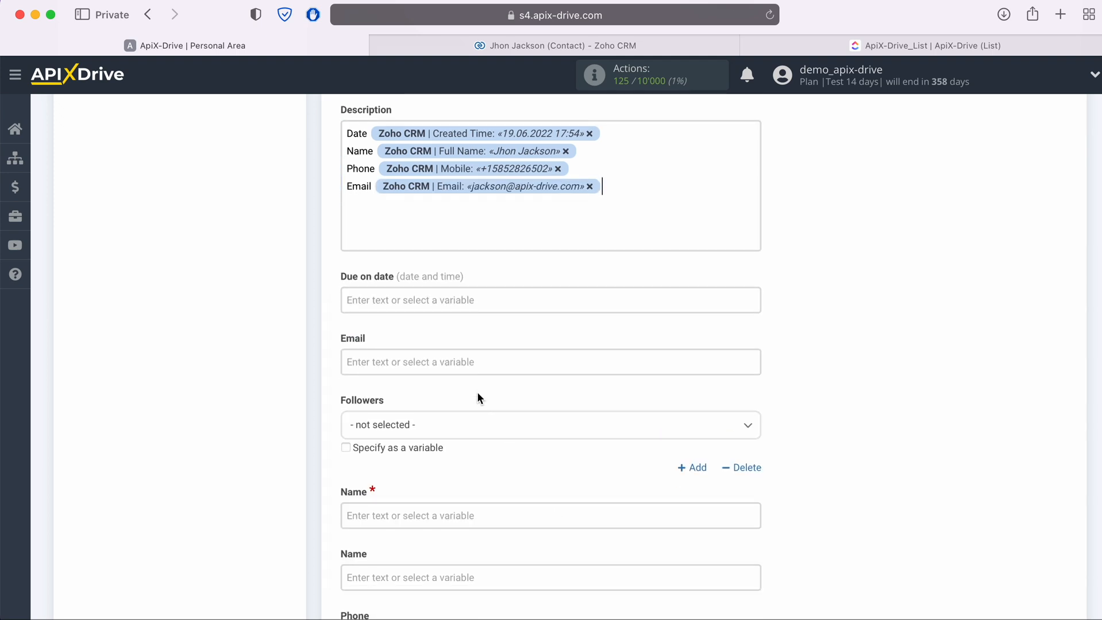
- Map the contact's email into the task's Email field
left_click(463, 360)
scroll(594, 357, "down", 3)
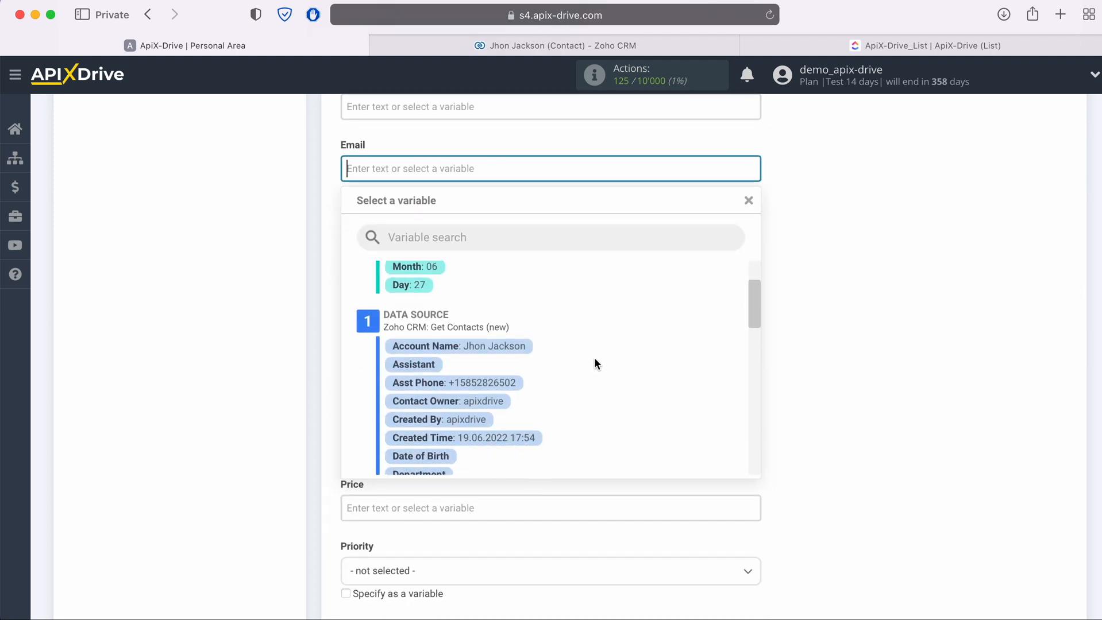
scroll(594, 364, "down", 2)
left_click(508, 422)
scroll(508, 424, "down", 1)
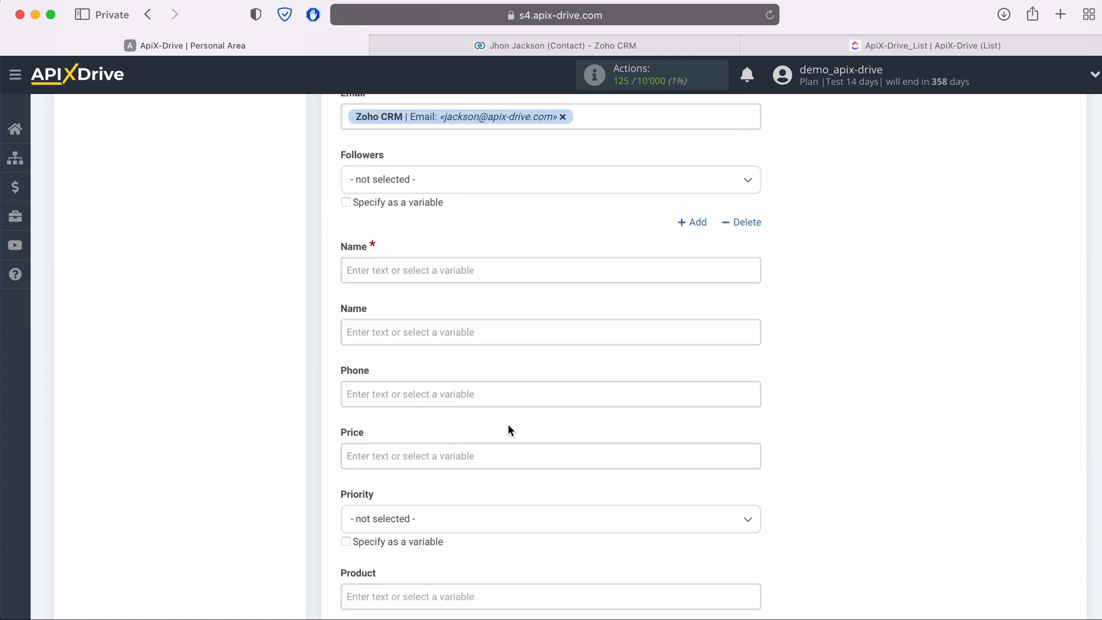
- Title the task 'New Contact from ZohoCRM' plus Full Name, and fill the second Name field with Full Name
left_click(437, 275)
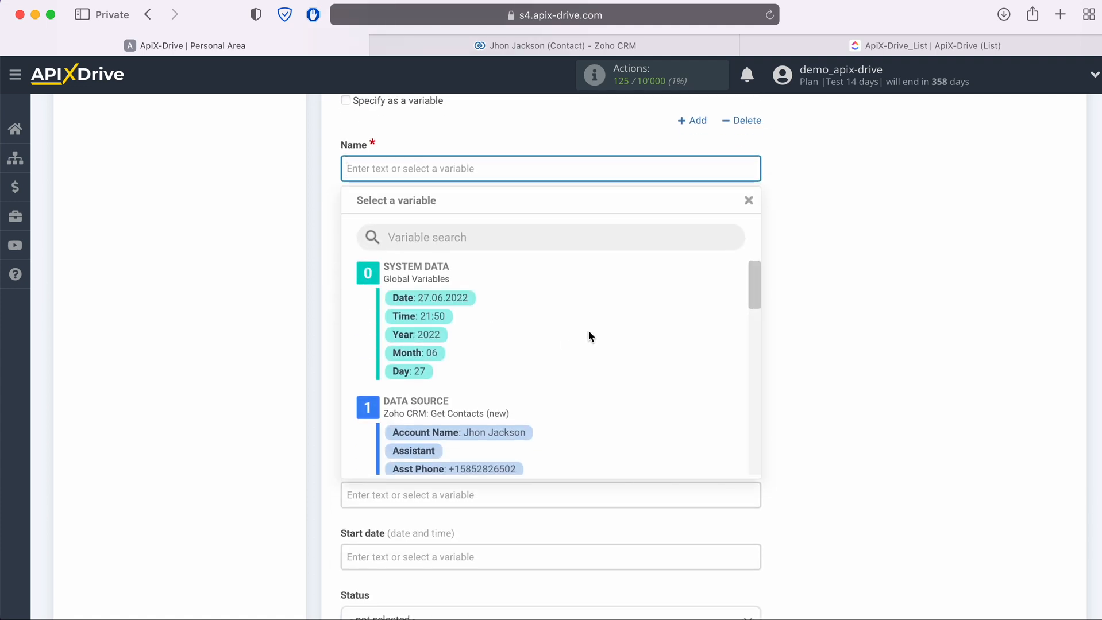
scroll(589, 336, "down", 2)
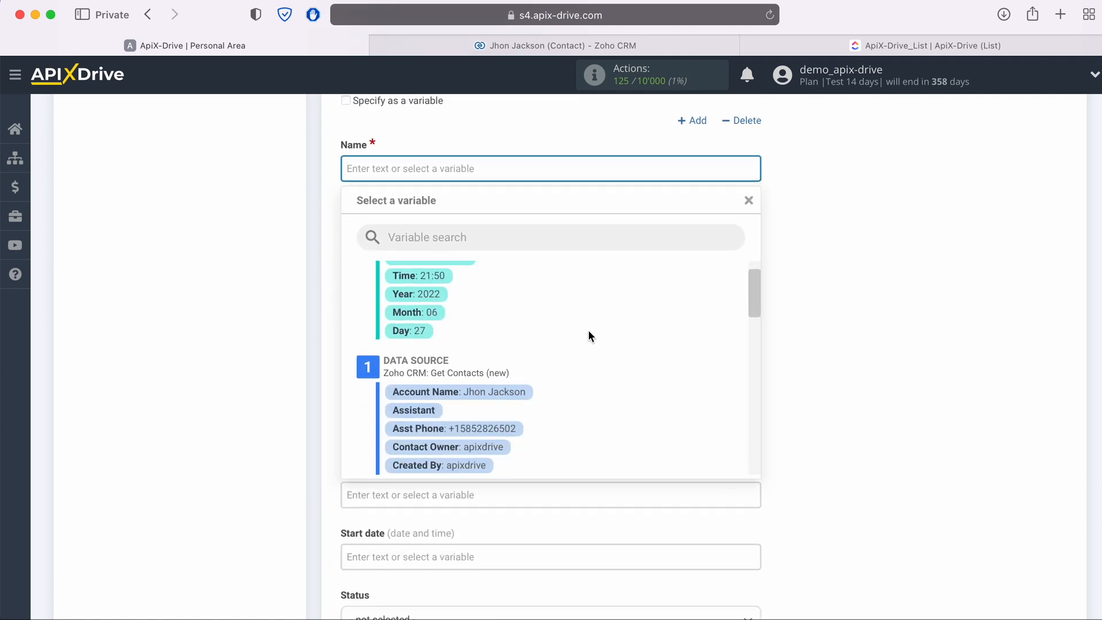
type("New Contact")
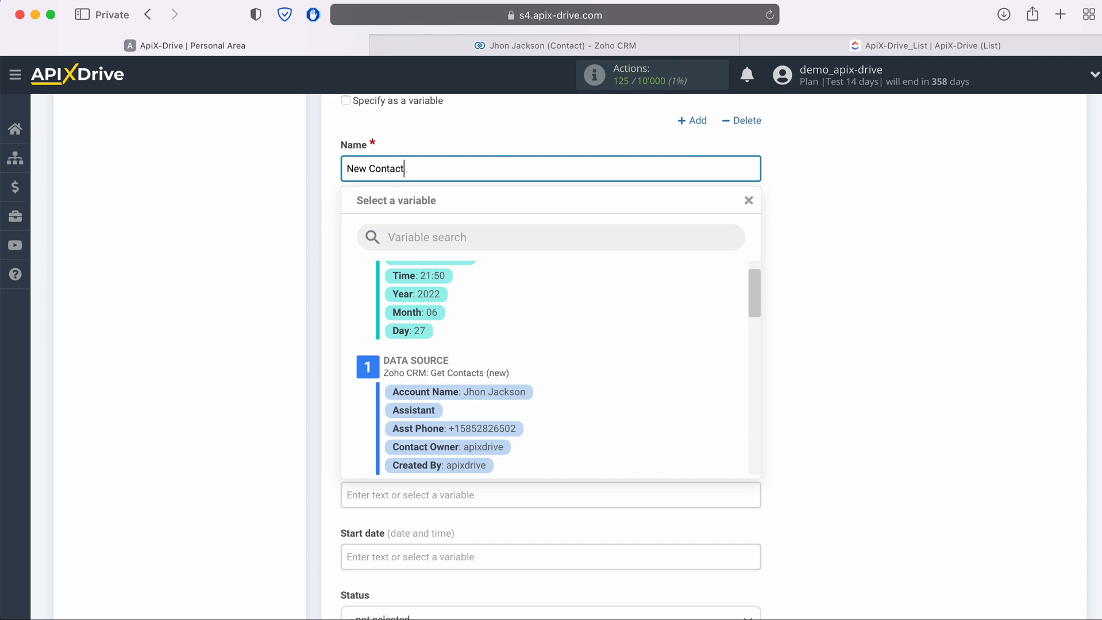
type(" from ZohoCRM")
scroll(631, 427, "down", 5)
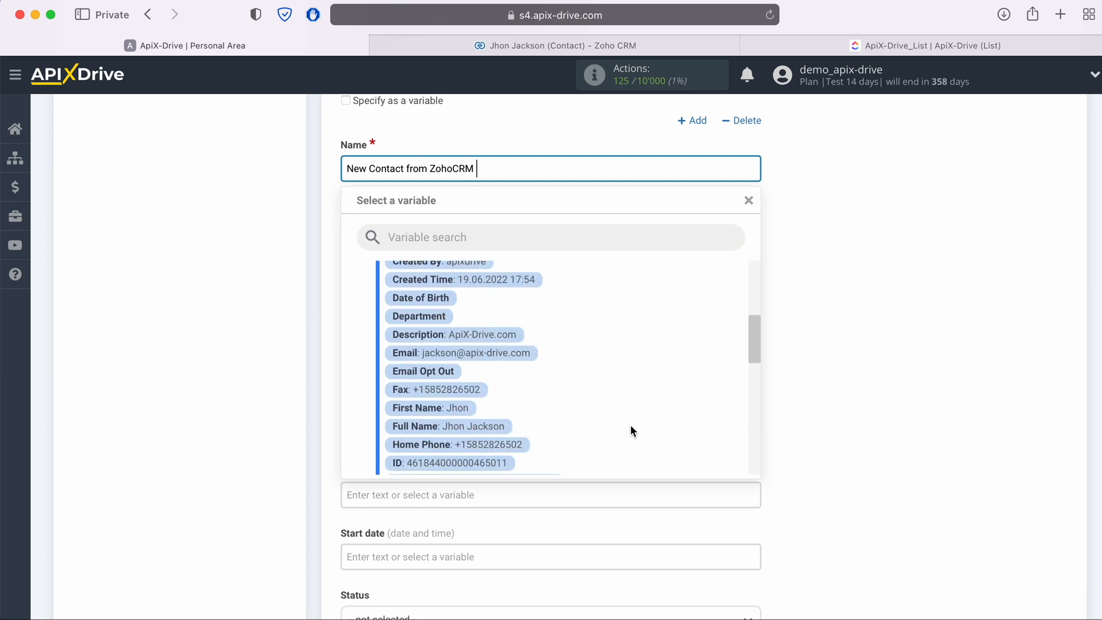
scroll(629, 425, "down", 2)
left_click(482, 396)
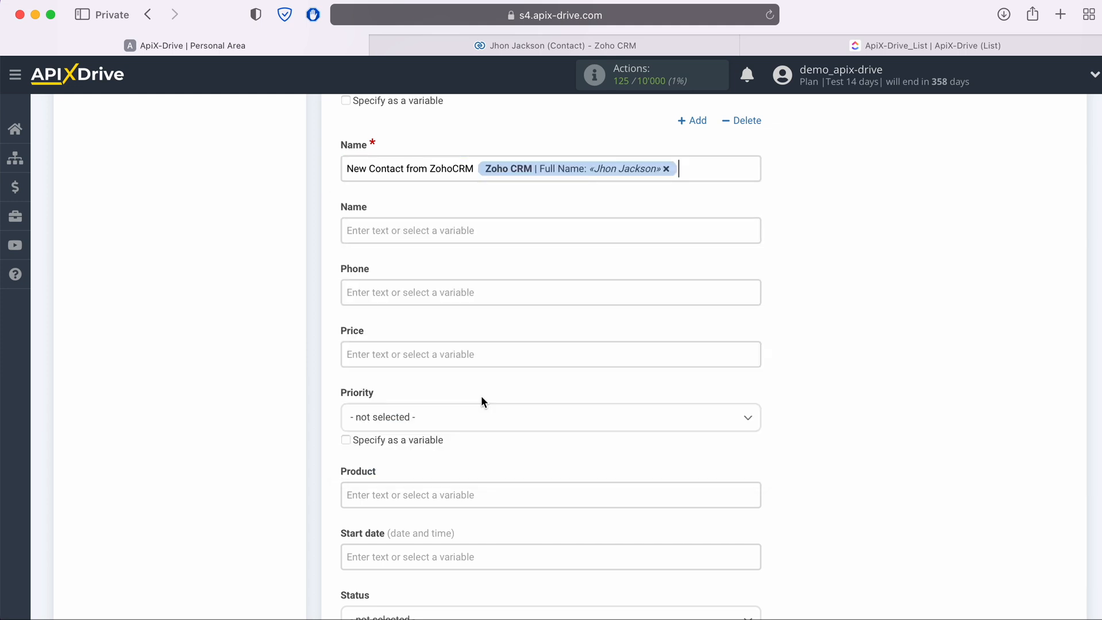
left_click(416, 223)
scroll(571, 345, "down", 3)
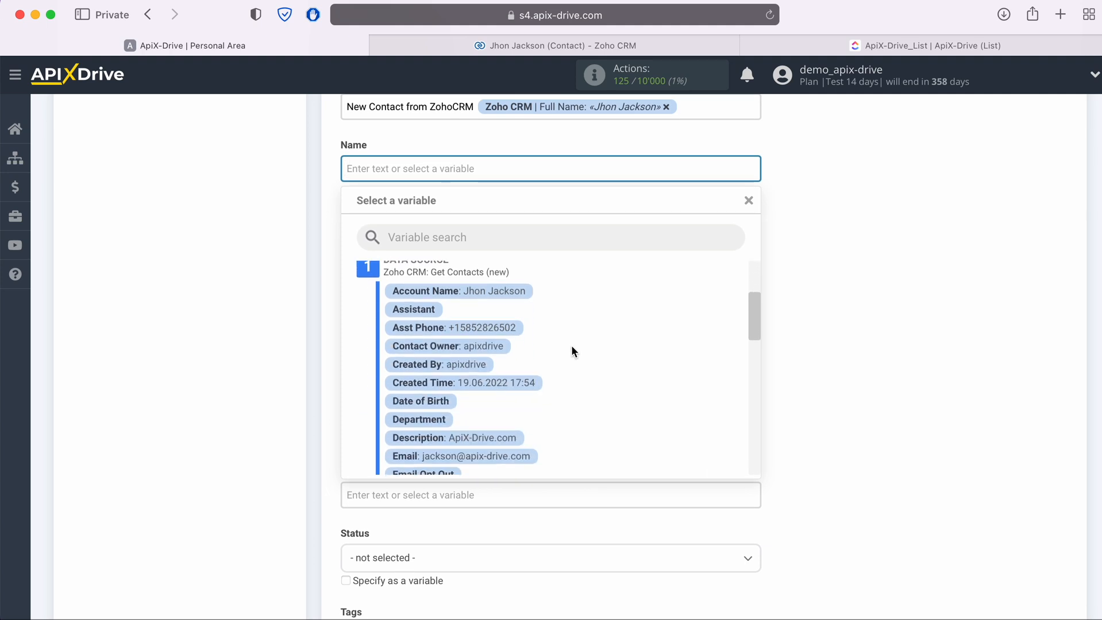
scroll(571, 345, "down", 2)
scroll(570, 344, "down", 3)
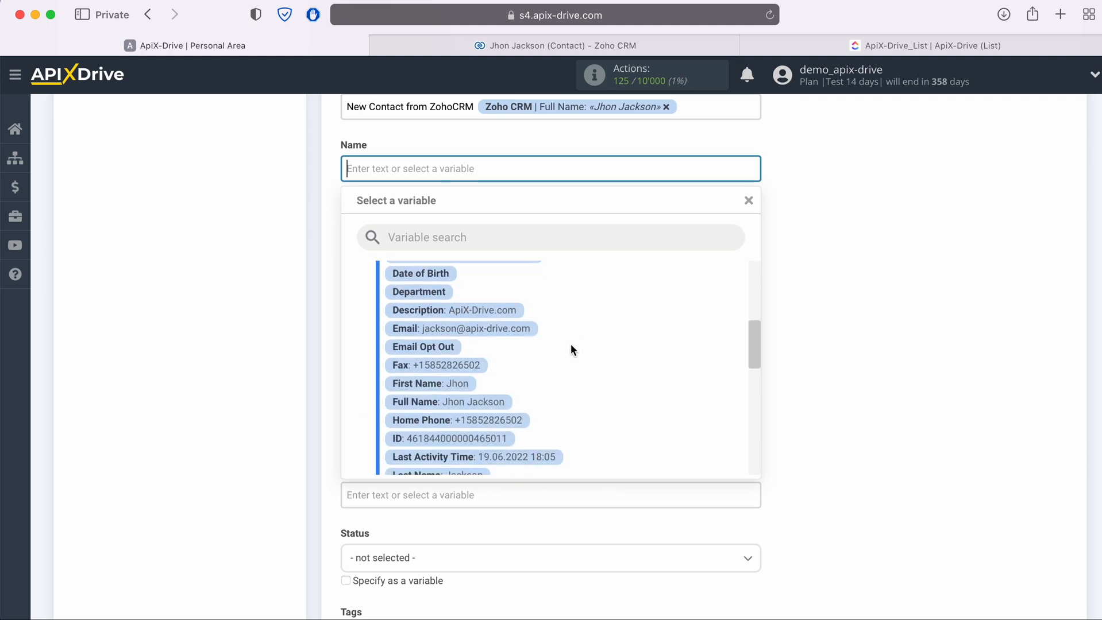
left_click(482, 402)
- Fill the task's Phone field with the contact's Mobile number
left_click(444, 236)
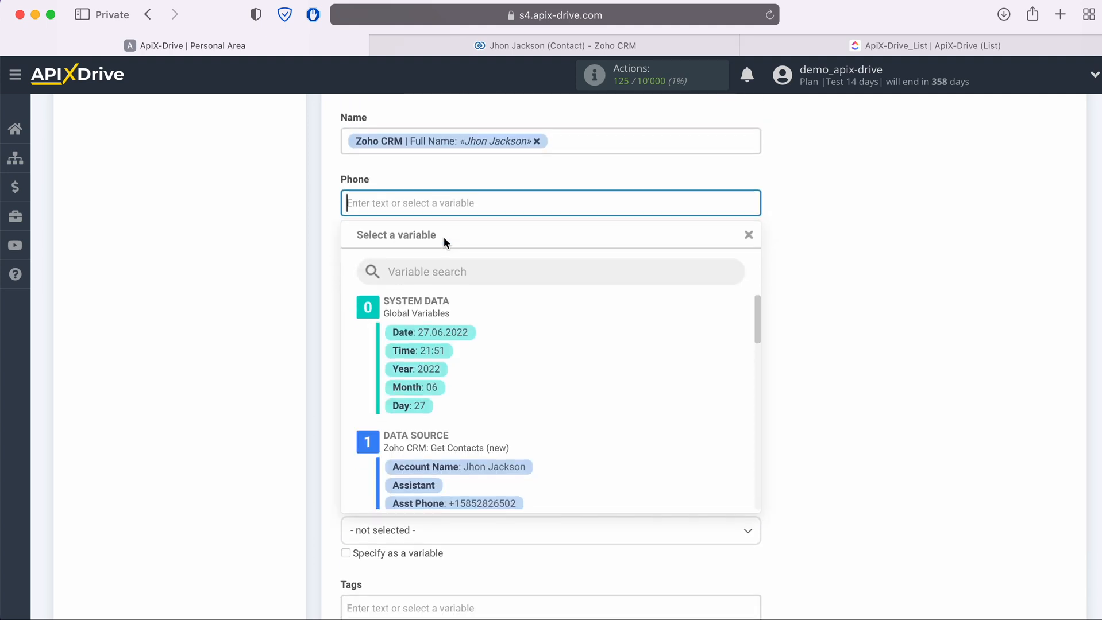
scroll(556, 323, "down", 3)
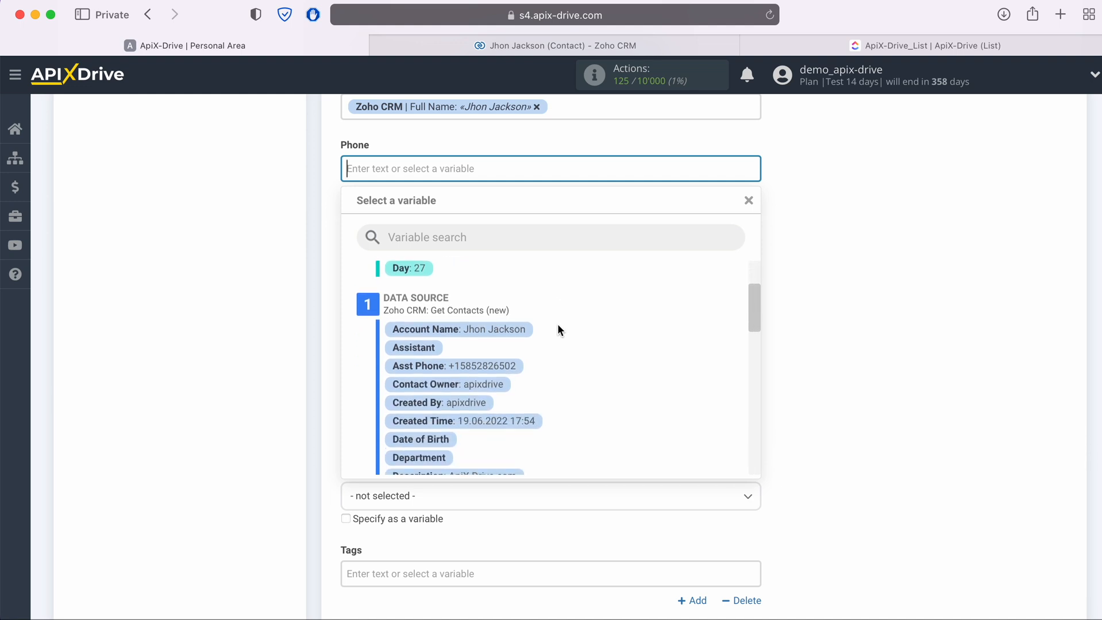
scroll(557, 329, "down", 3)
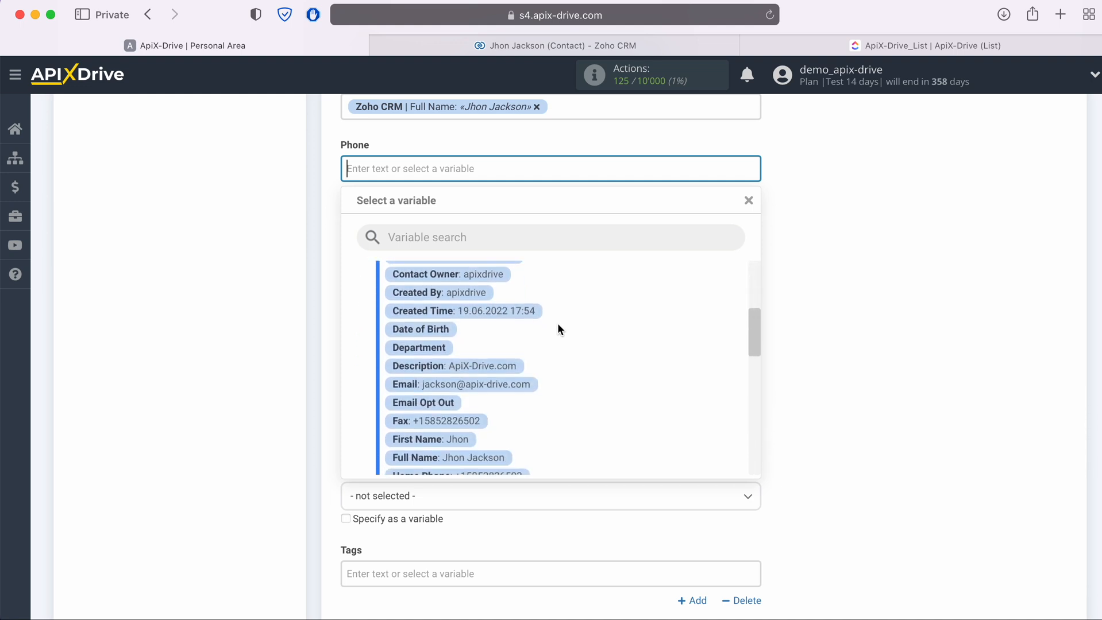
scroll(559, 329, "down", 4)
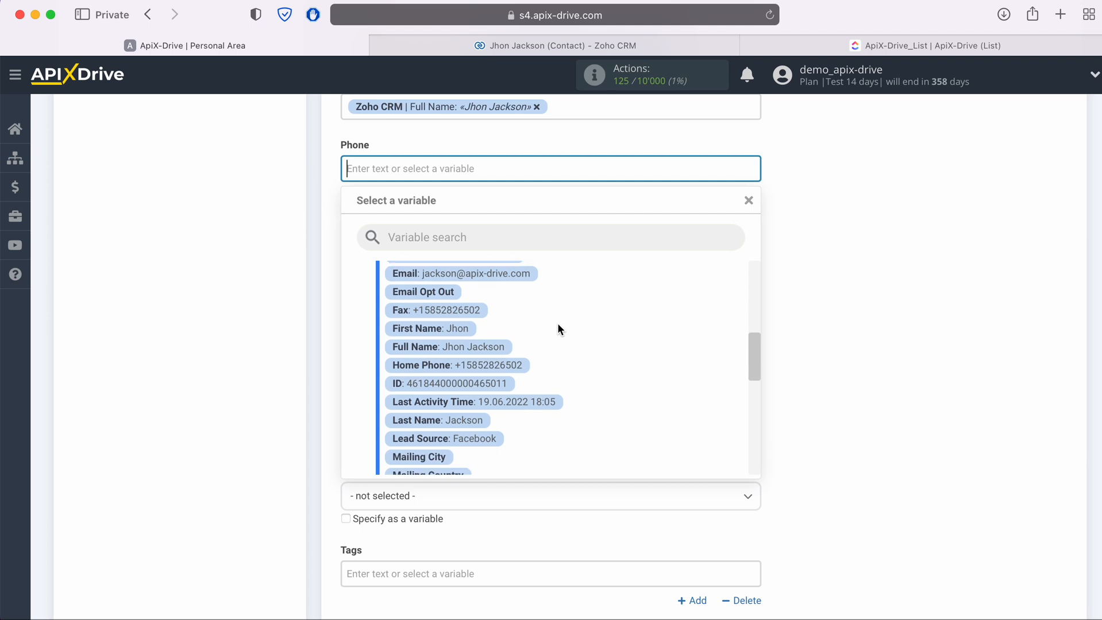
scroll(558, 329, "down", 5)
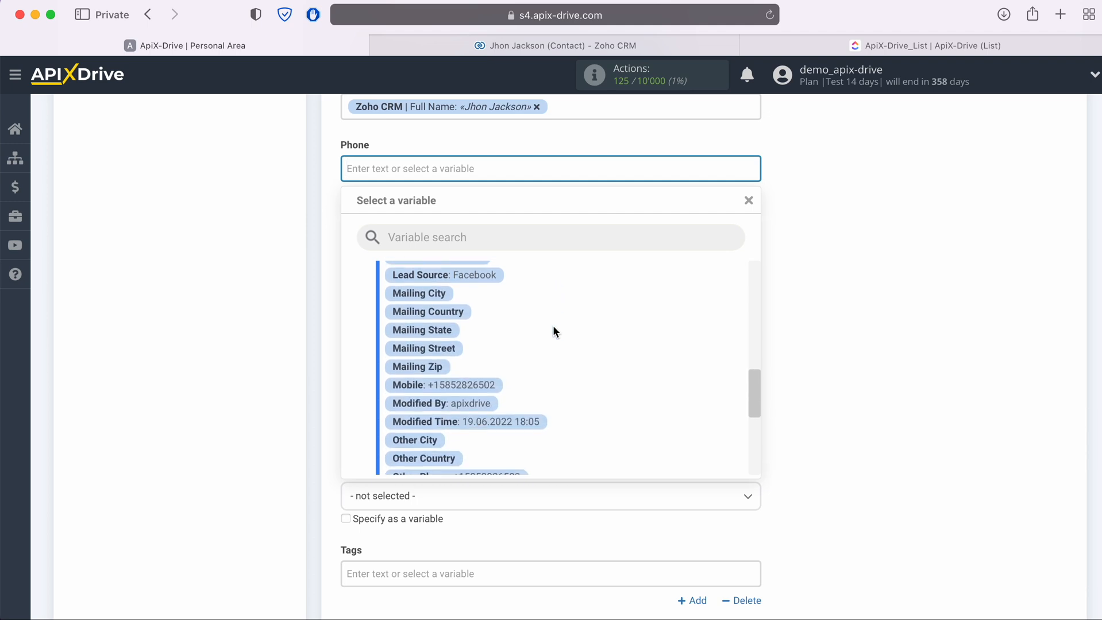
left_click(483, 384)
- Set task priority to High and status to 'to do', then save the mapping
left_click(442, 287)
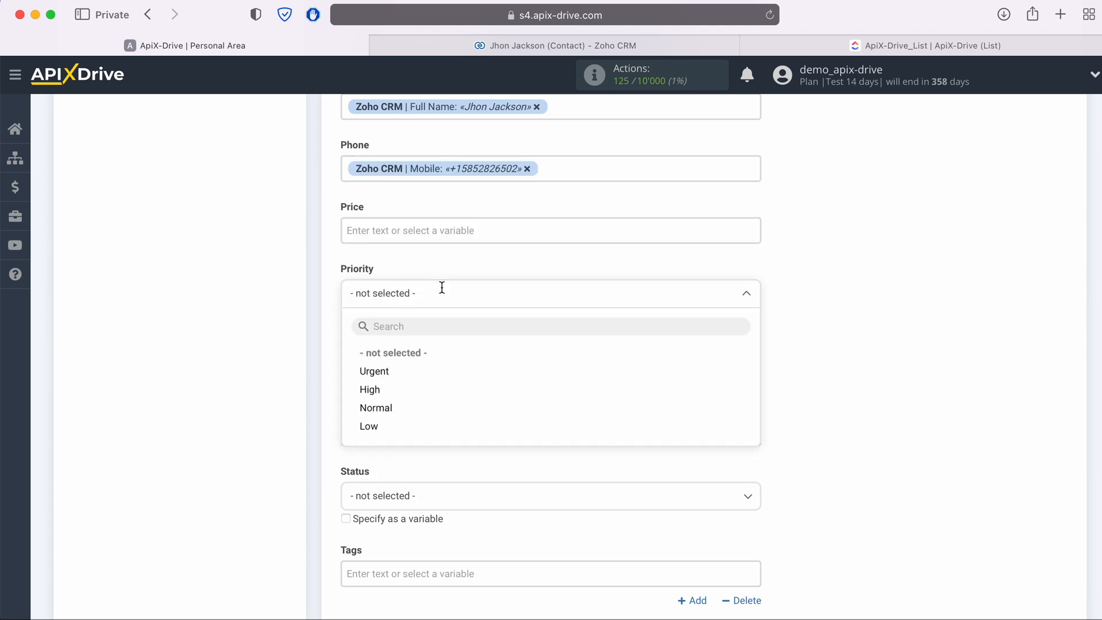
left_click(370, 389)
scroll(379, 382, "down", 3)
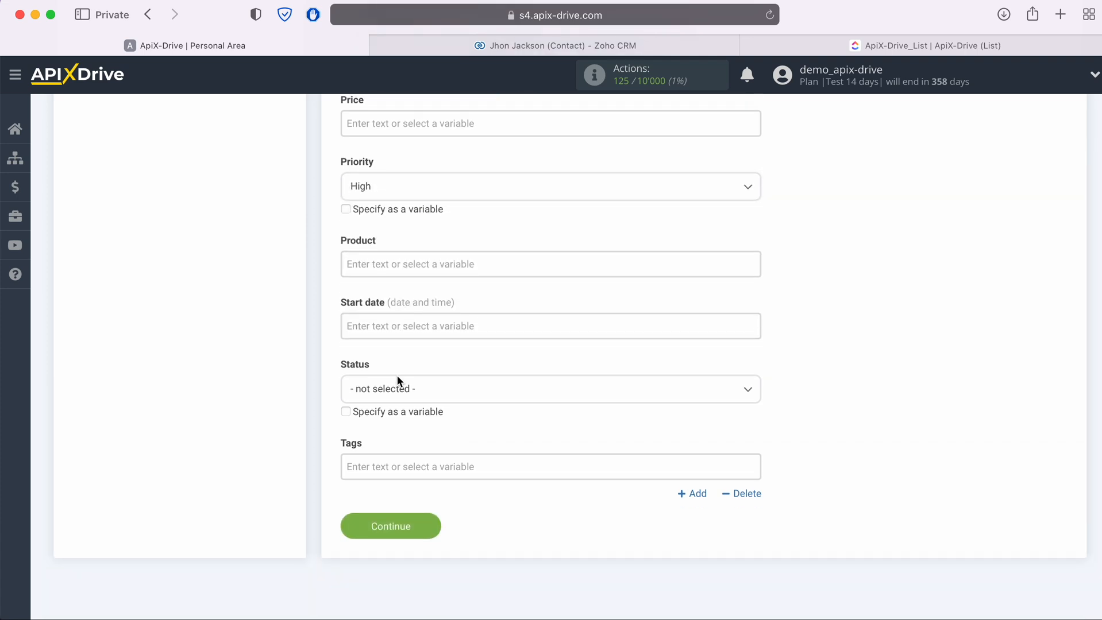
left_click(399, 375)
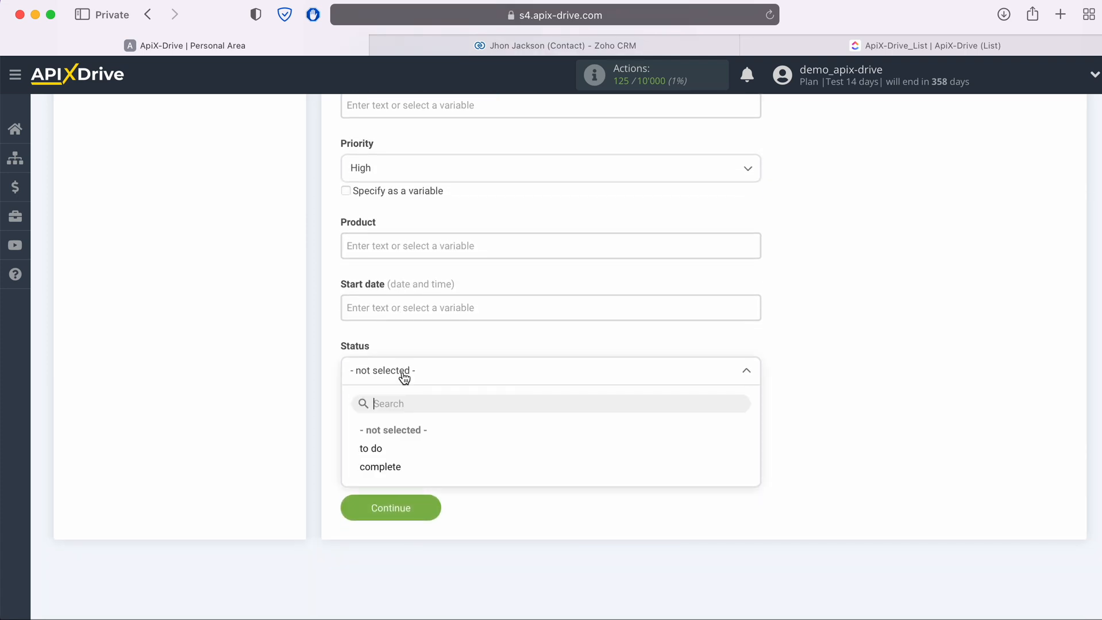
left_click(374, 449)
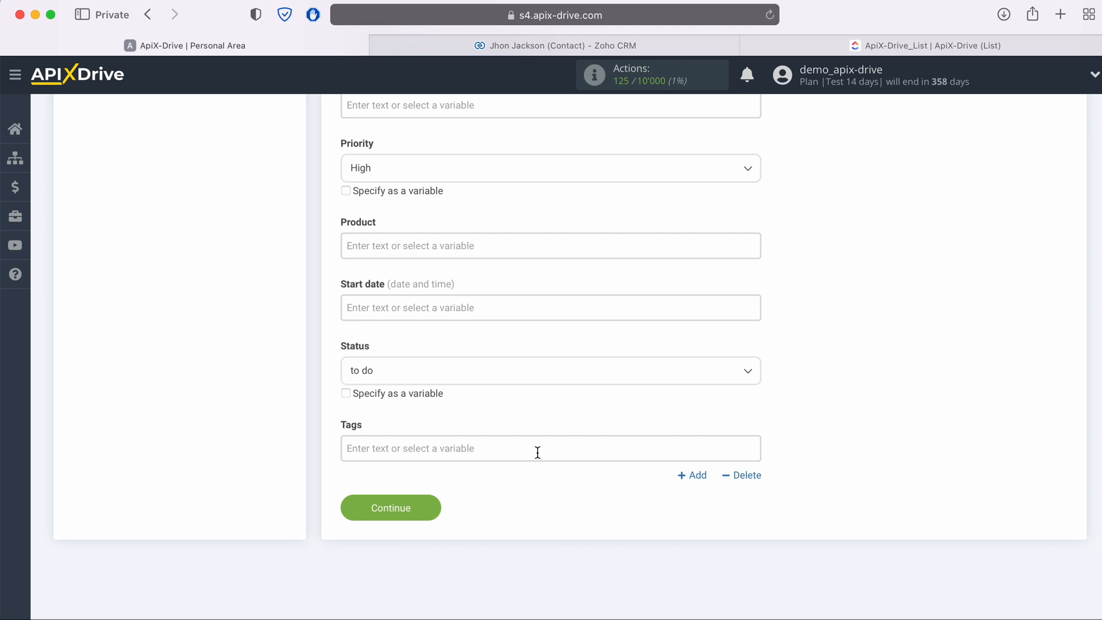
left_click(433, 505)
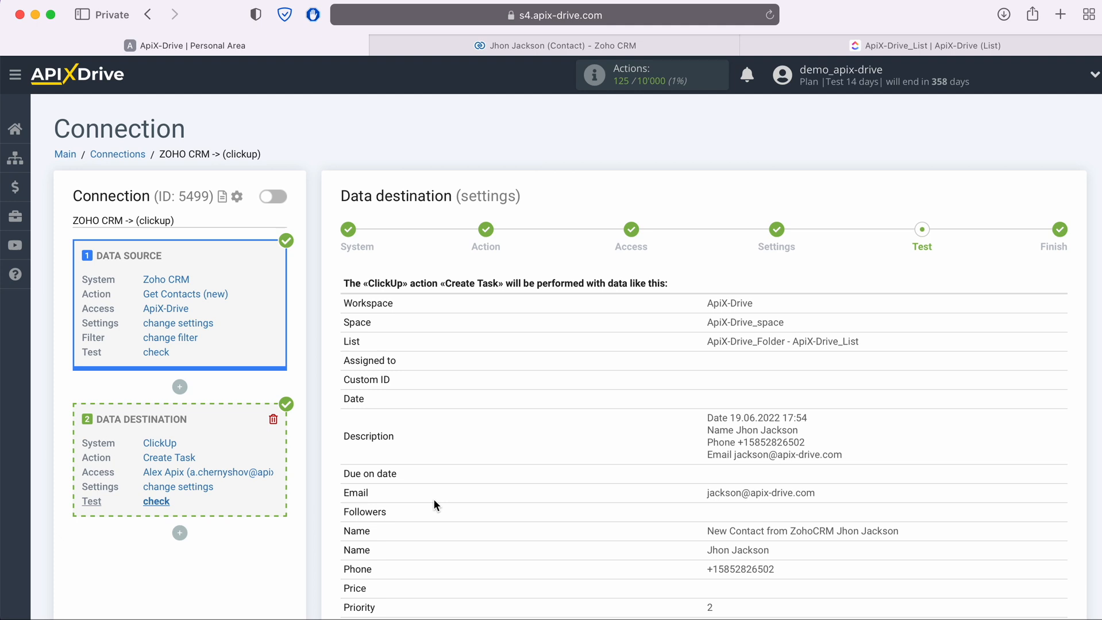
- Send the sample Zoho contact to ClickUp as a test Create Task run
scroll(435, 505, "down", 3)
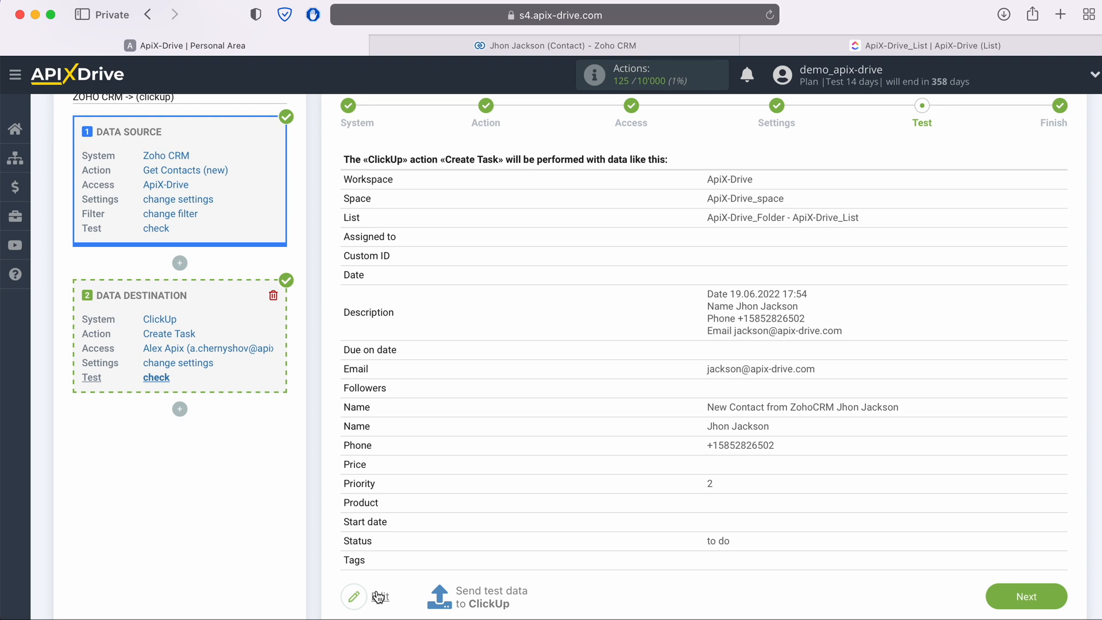
left_click(488, 595)
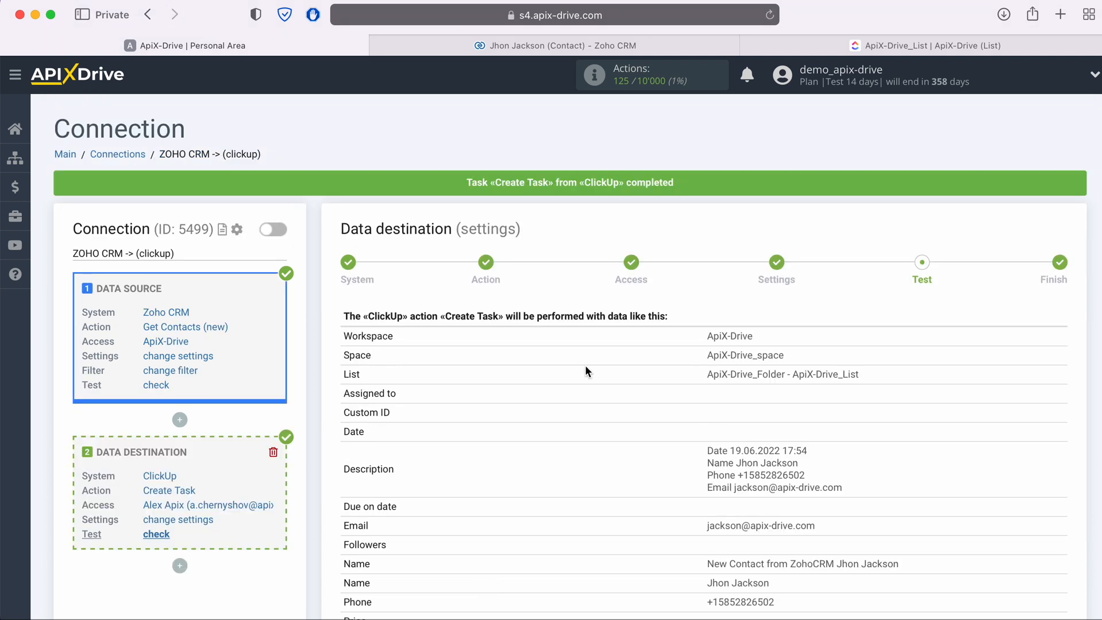
left_click(898, 46)
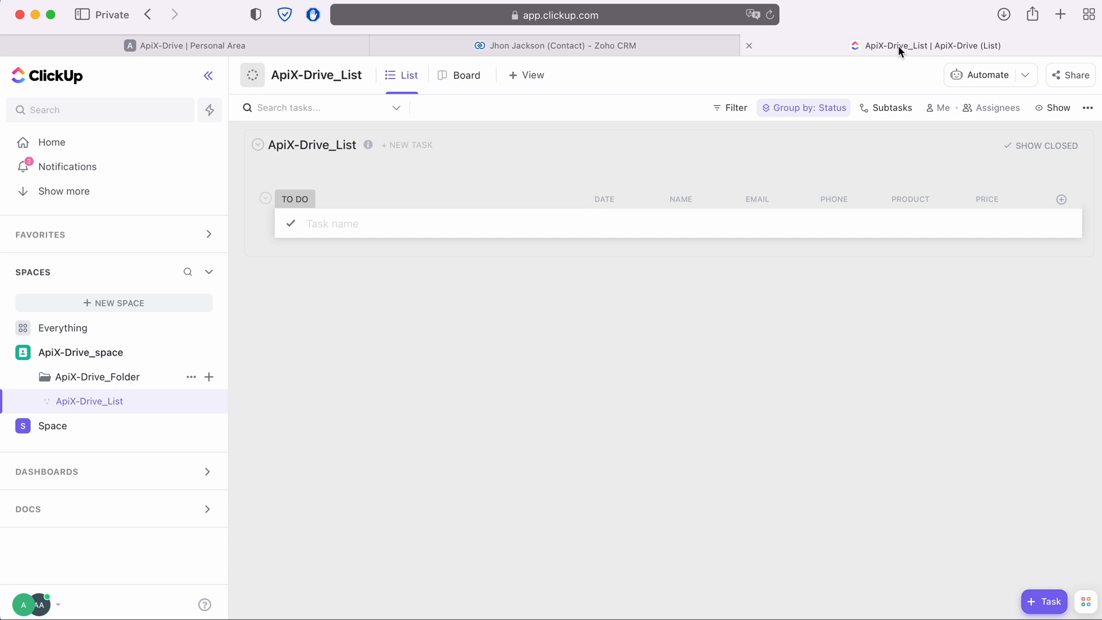
- Reload the ClickUp list and inspect the New Contact from ZohoCRM task's email, name and phone
left_click(770, 14)
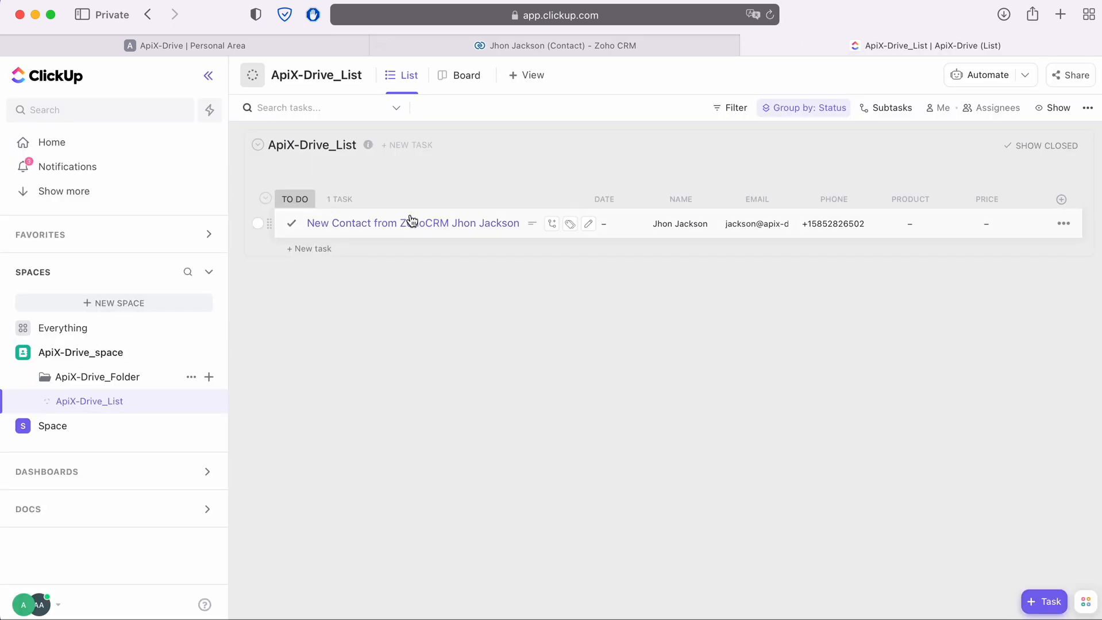
left_click(411, 223)
scroll(533, 358, "down", 1)
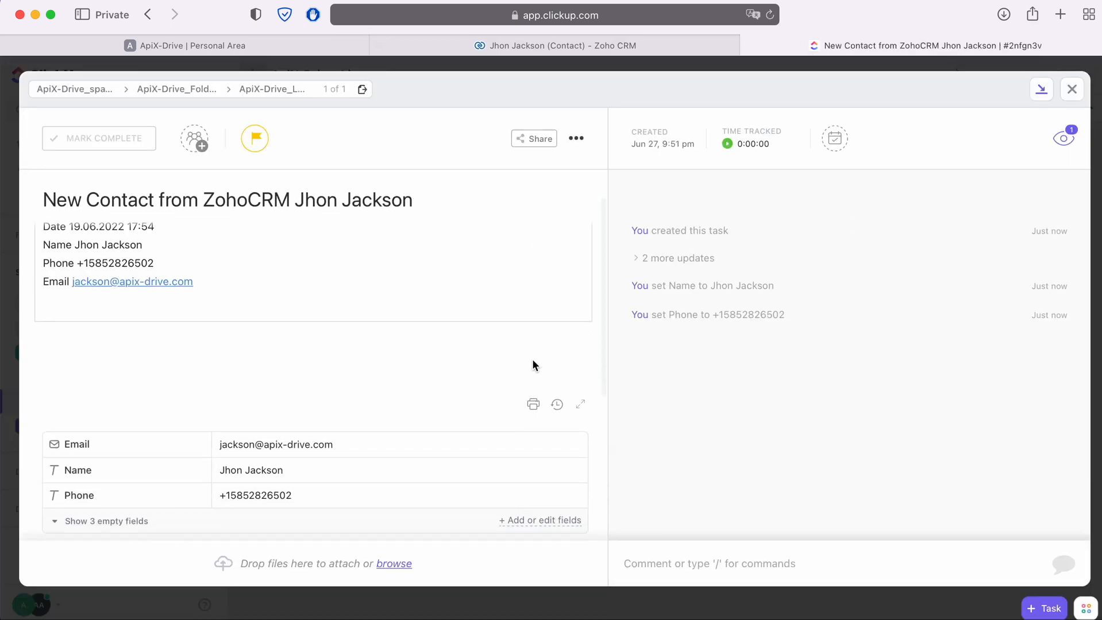
scroll(532, 366, "up", 2)
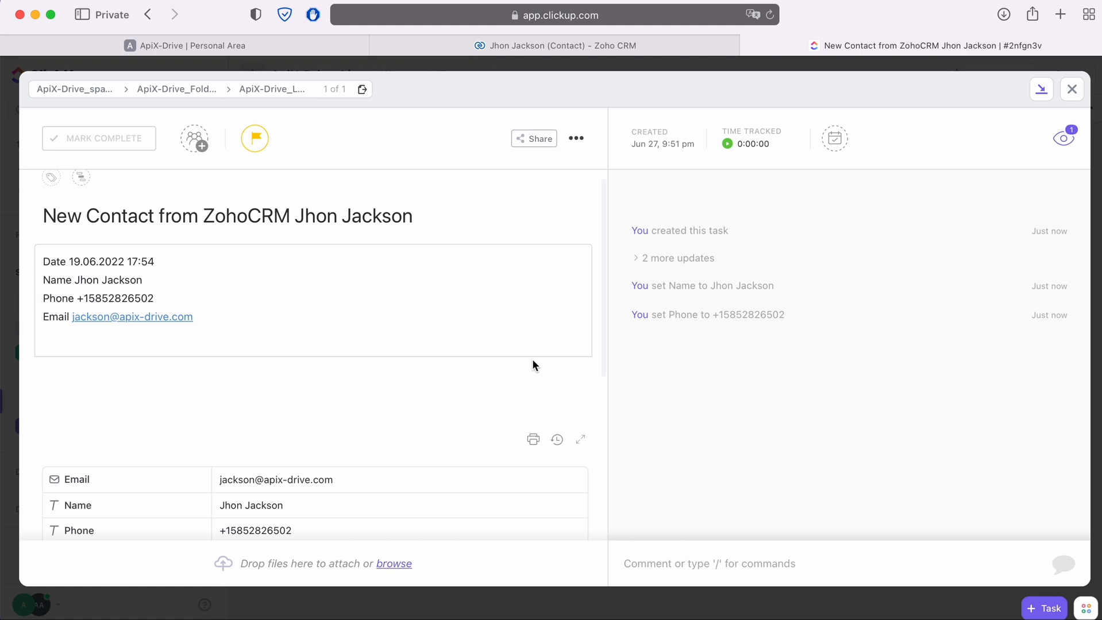
left_click(301, 46)
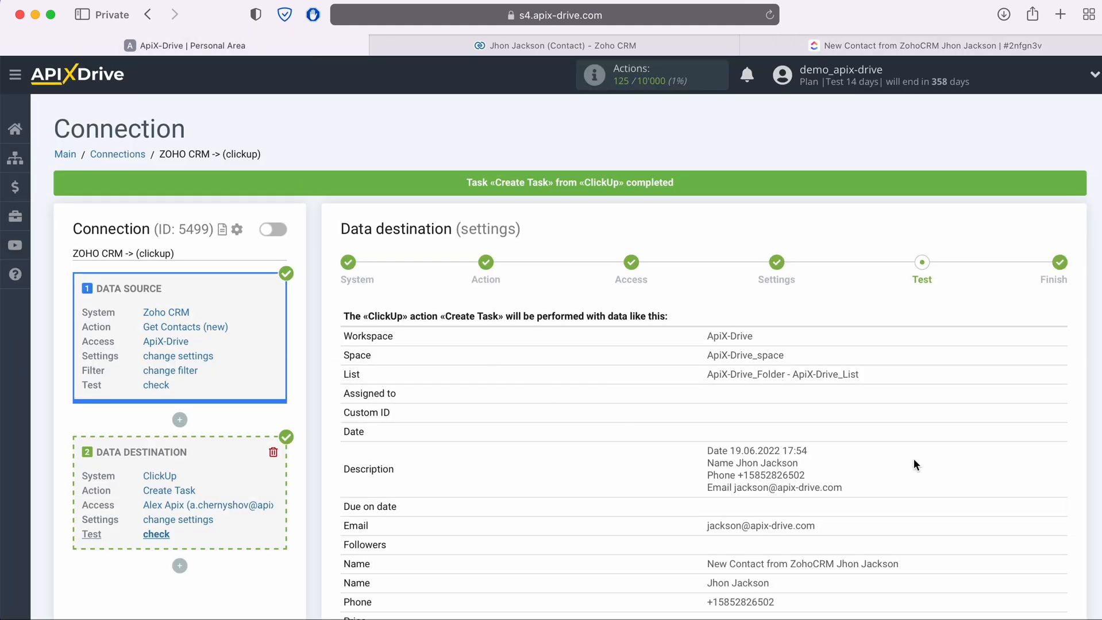
- Finish the connection setup and enable its automatic updates
scroll(913, 464, "down", 5)
left_click(1060, 565)
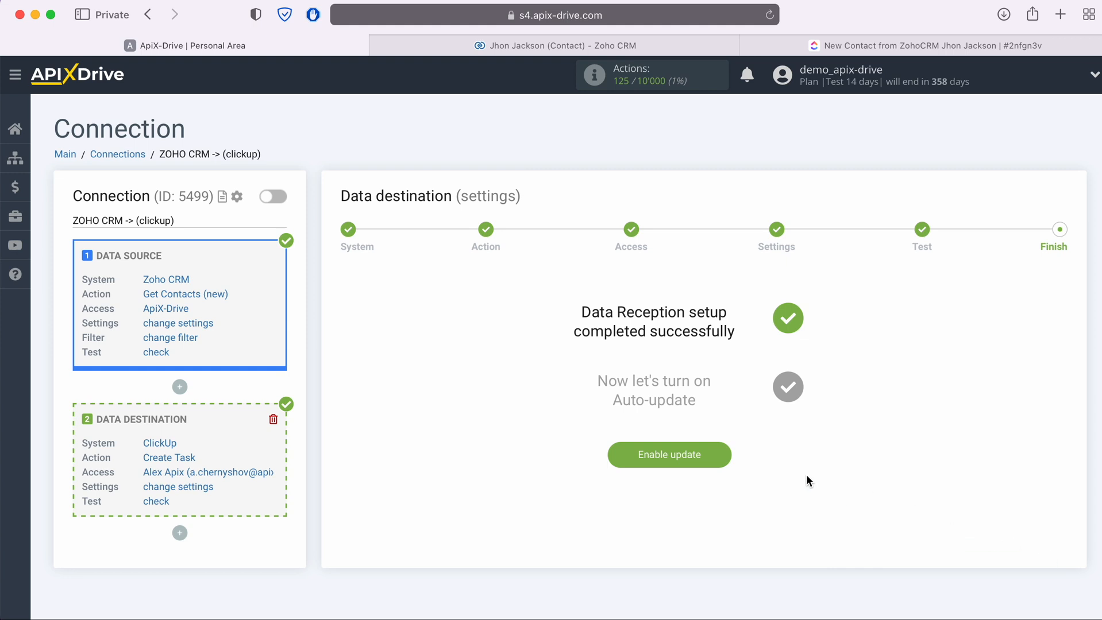
left_click(726, 454)
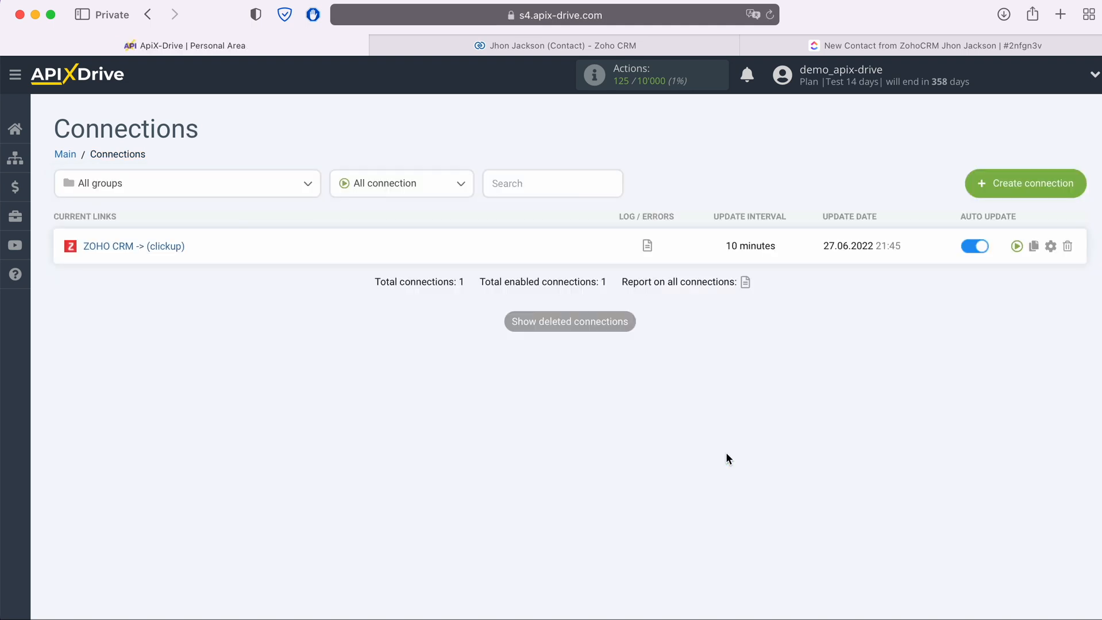
- Change the connection's update interval from 10 to 5 minutes and save
left_click(1049, 246)
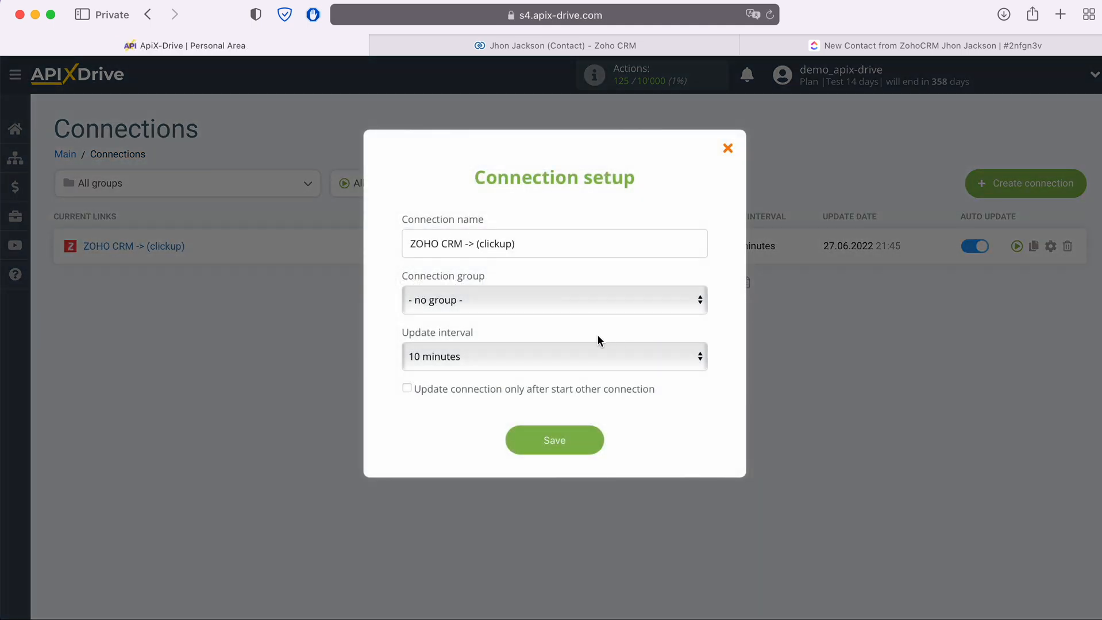
left_click(582, 351)
left_click(542, 333)
left_click(592, 442)
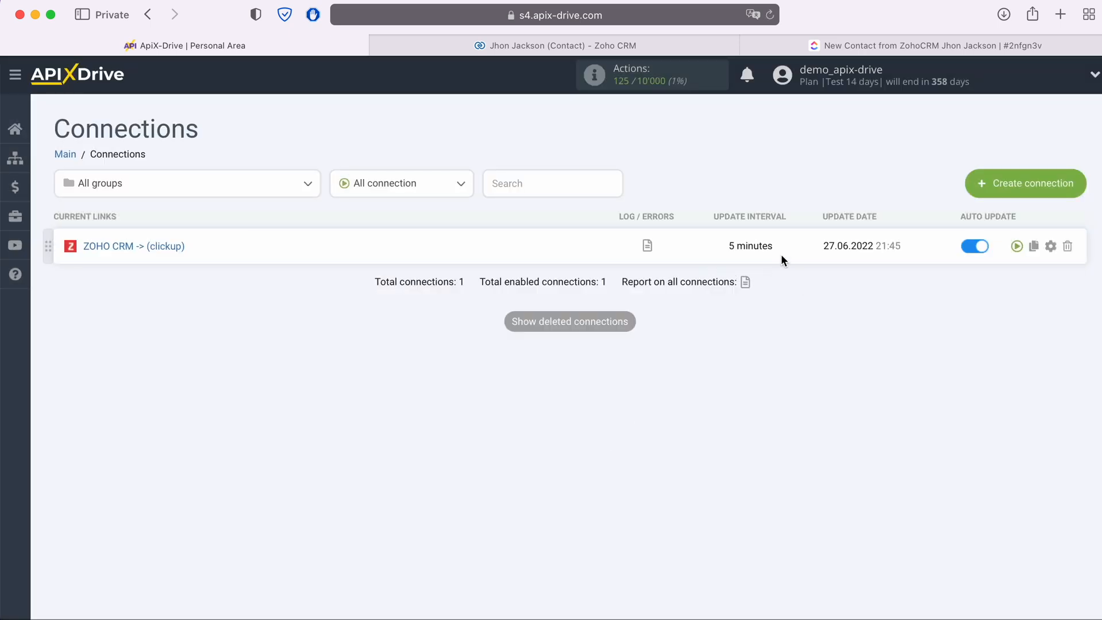